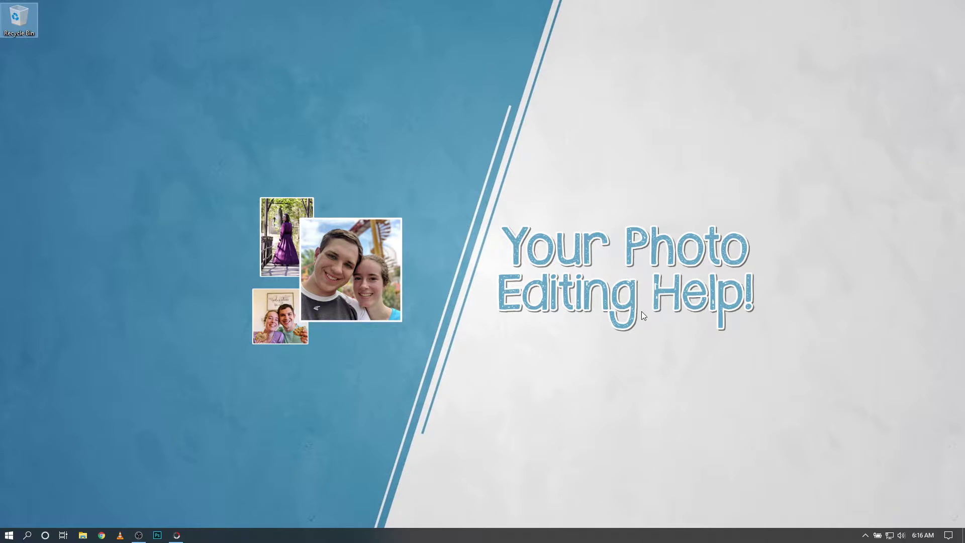
- Launch PhotoScape X from the taskbar with IMG_1645.CR3 showing in the Editor
left_click(177, 536)
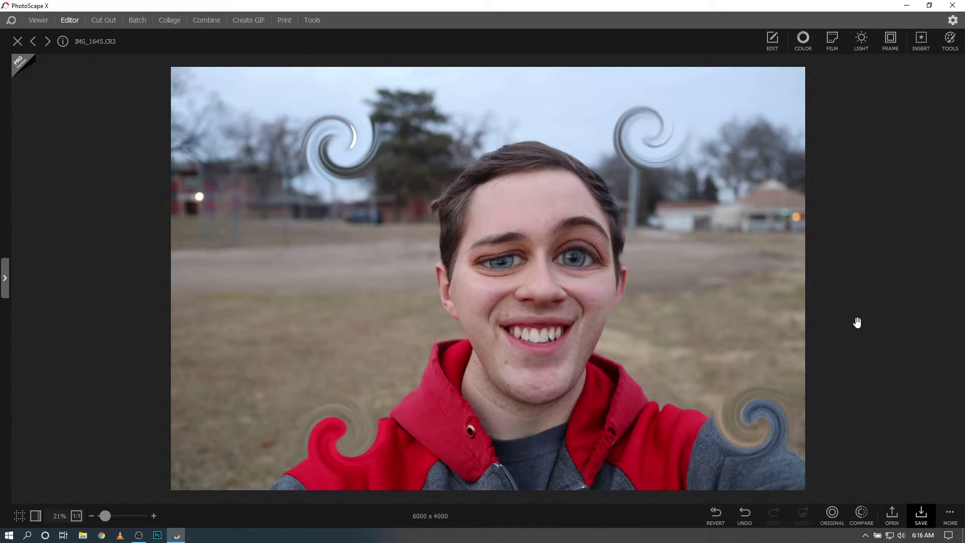
left_click(949, 40)
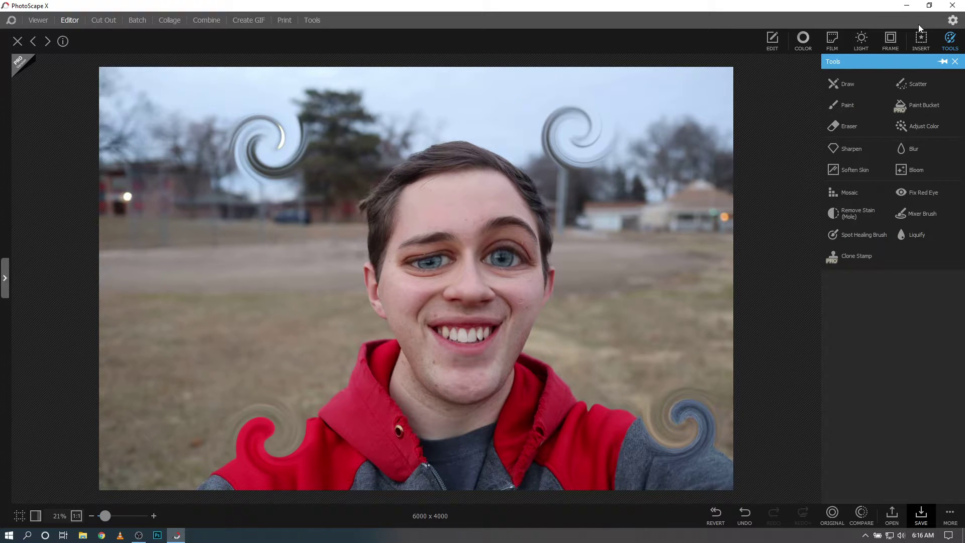
left_click(915, 237)
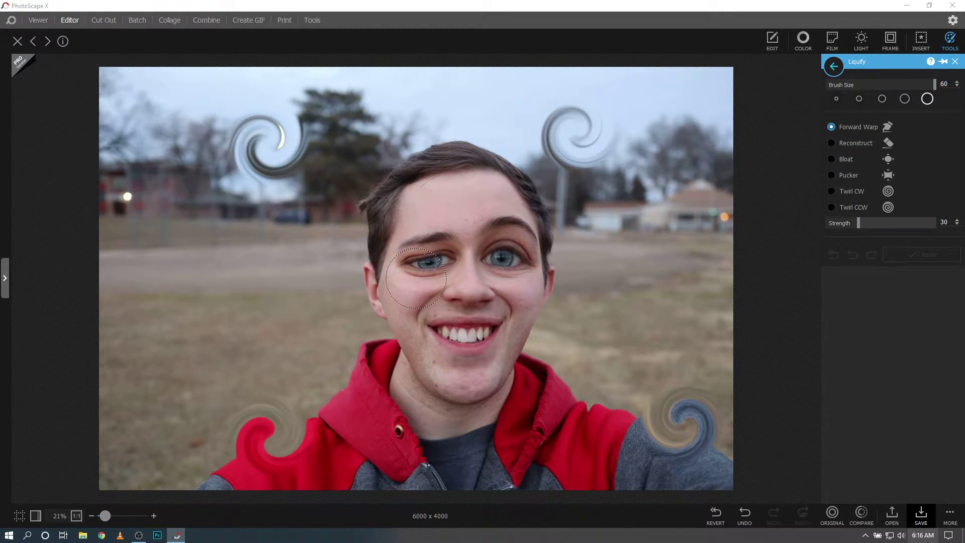
left_click(864, 513)
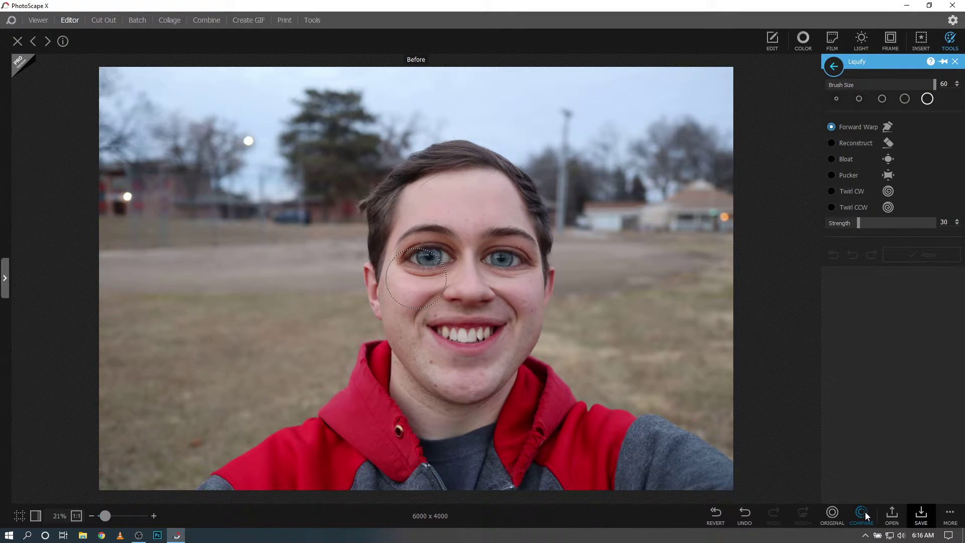
left_click(862, 513)
left_click(830, 512)
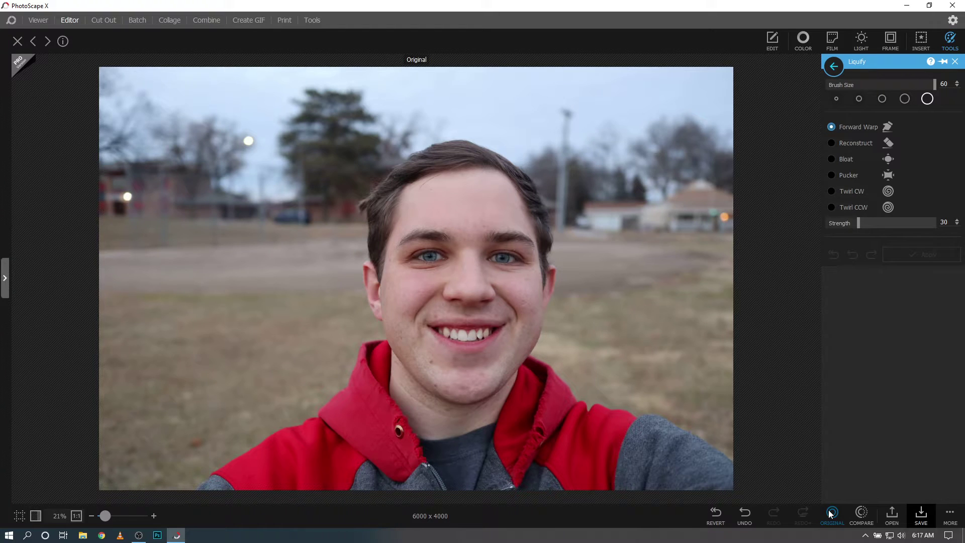
- Revert the selfie to its unedited original and reopen Liquify with brush size 30
left_click(955, 61)
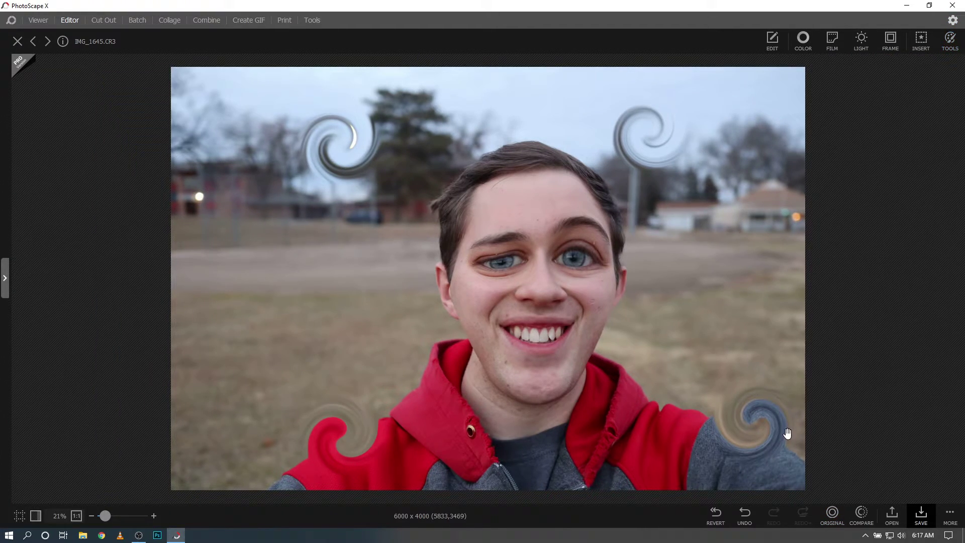
left_click(716, 514)
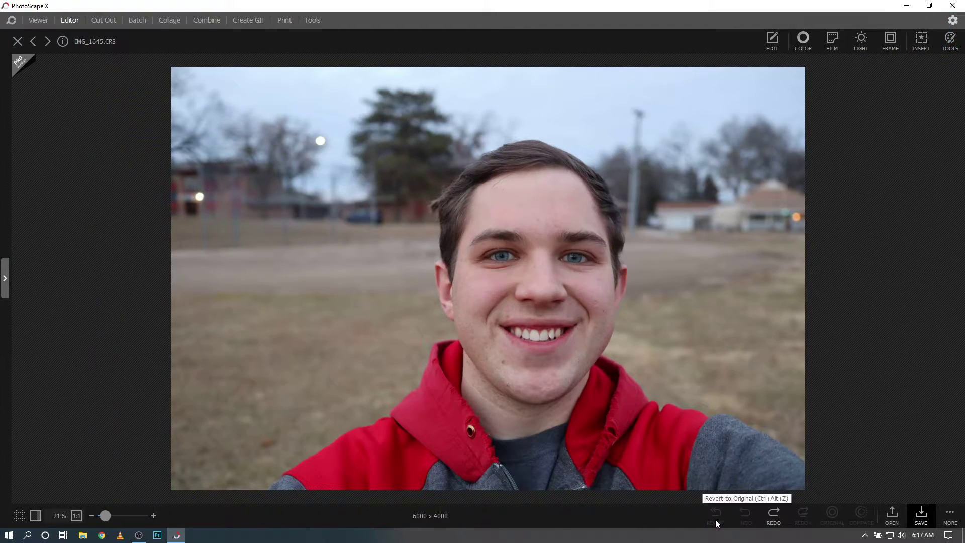
left_click(951, 43)
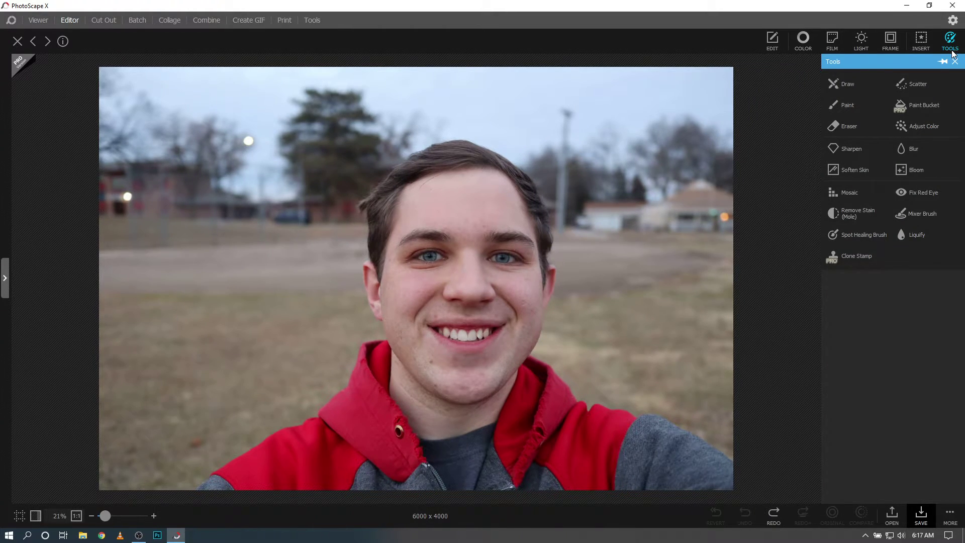
left_click(903, 233)
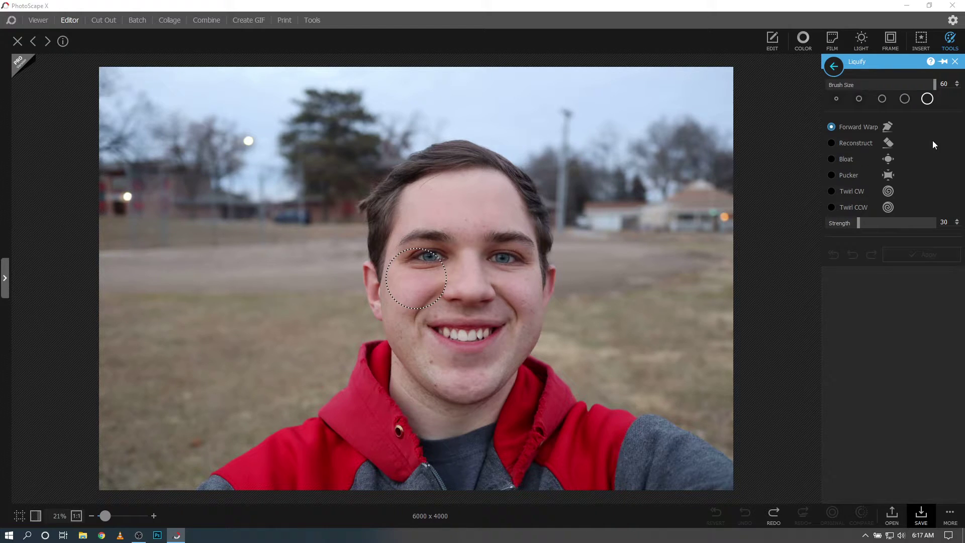
left_click_drag(927, 90, 882, 98)
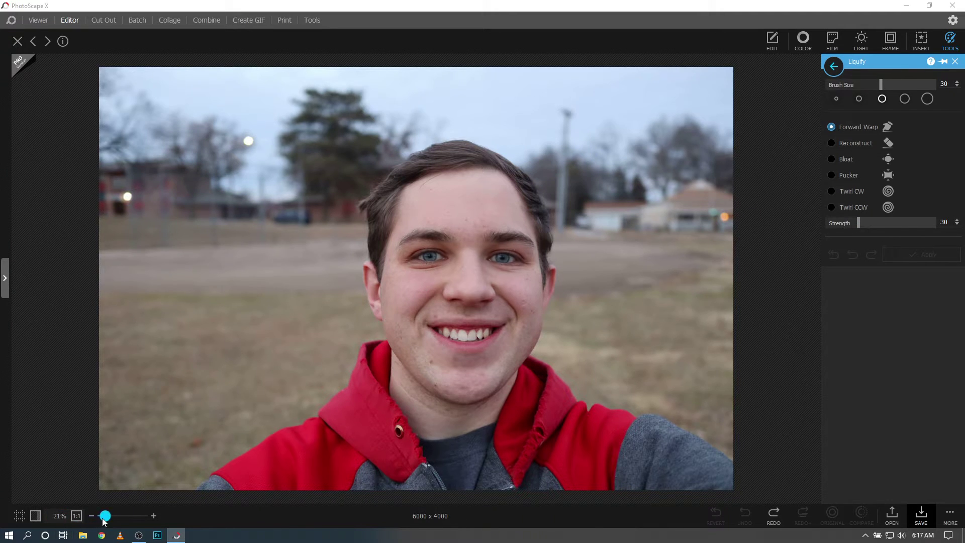
- Switch Liquify to Bloat at brush size 45 and enlarge the subject's eyes
left_click_drag(103, 519, 106, 519)
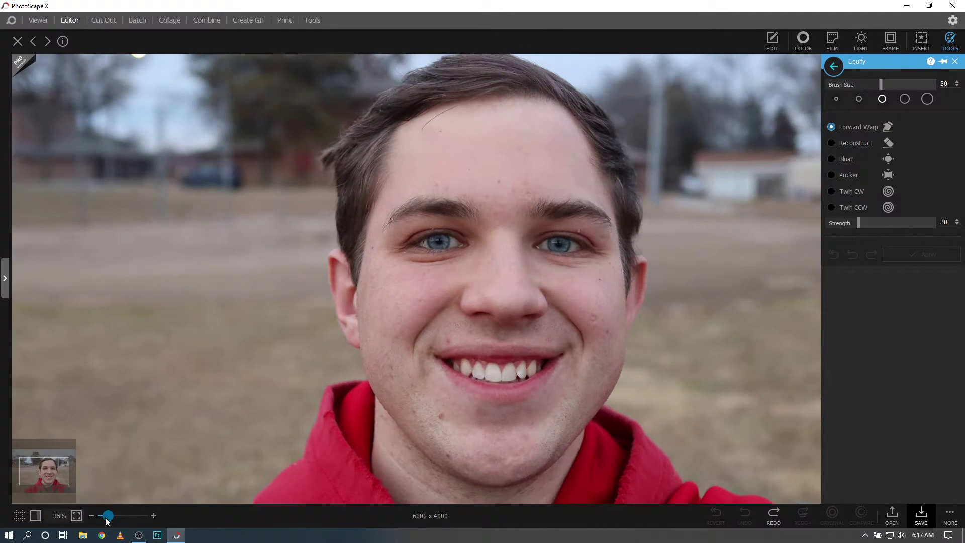
left_click_drag(49, 480, 54, 480)
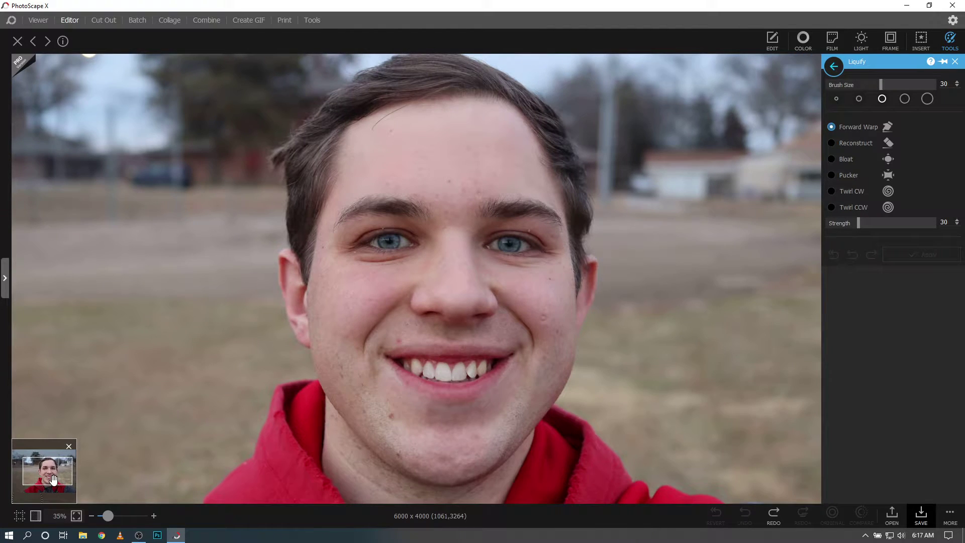
left_click(831, 160)
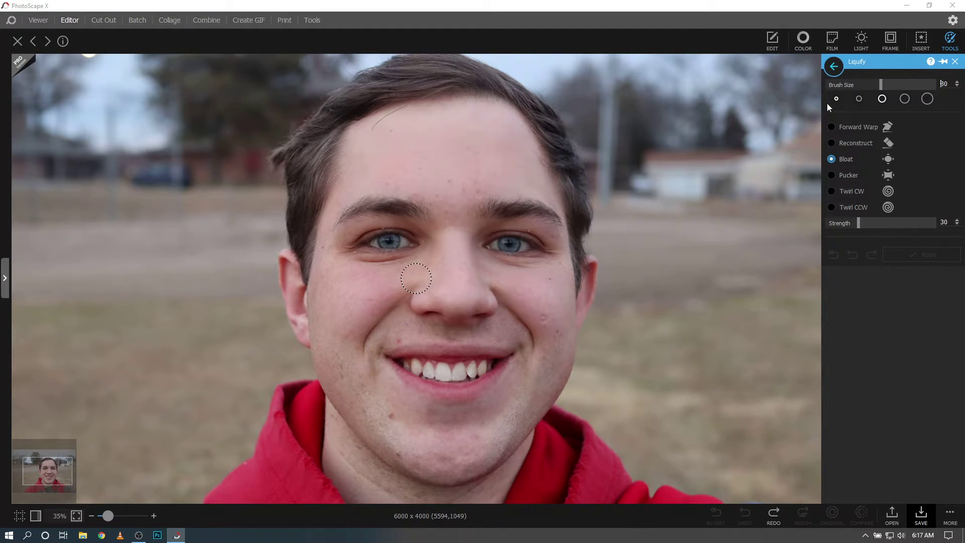
left_click(883, 85)
left_click_drag(886, 92, 893, 89)
left_click(898, 84)
left_click(902, 85)
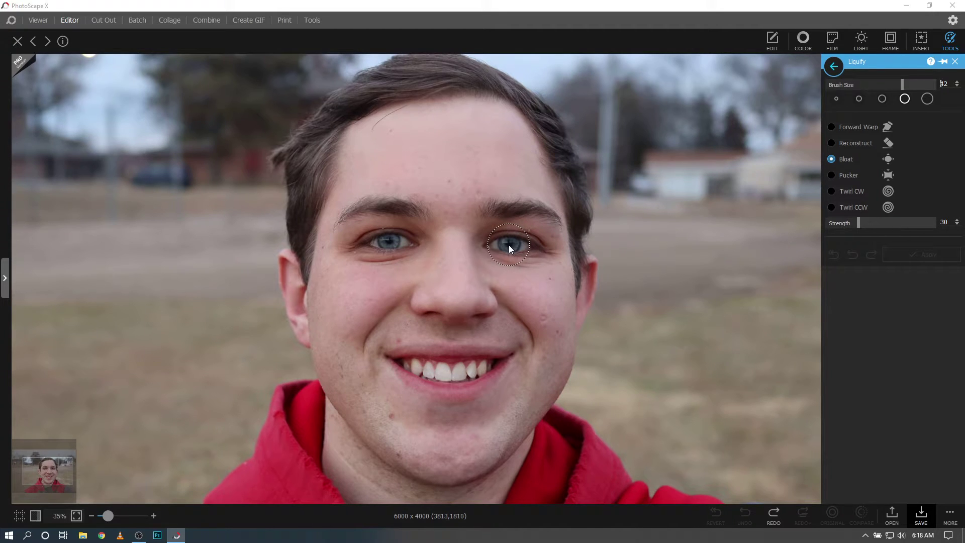
left_click(908, 85)
left_click(507, 243)
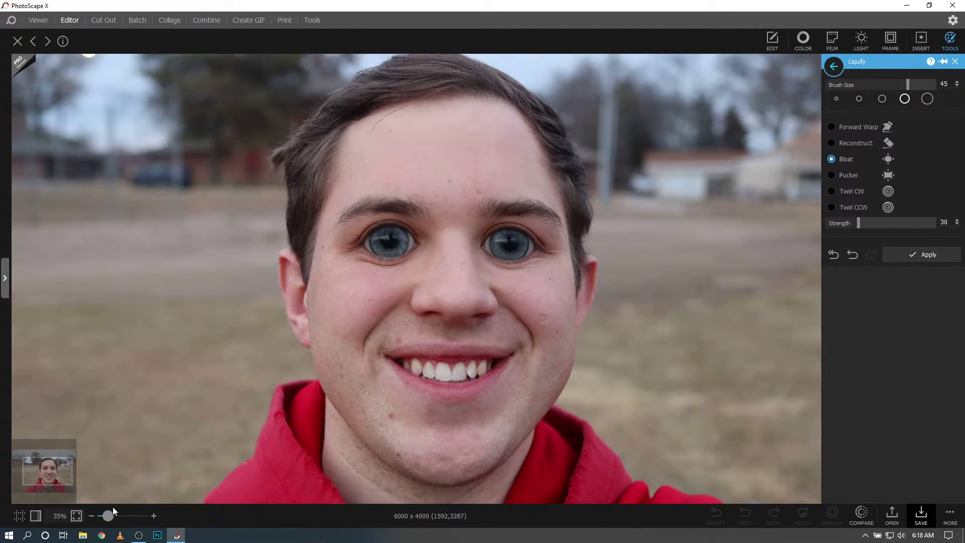
left_click_drag(108, 516, 102, 519)
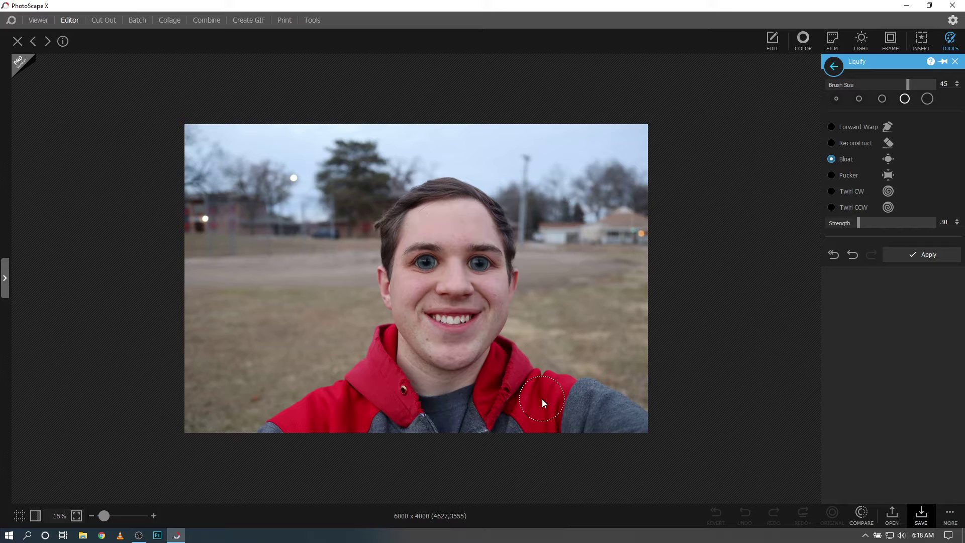
- Switch Liquify to Pucker and use Compare to check the enlarged eyes against the original
left_click(833, 175)
left_click_drag(103, 515, 112, 514)
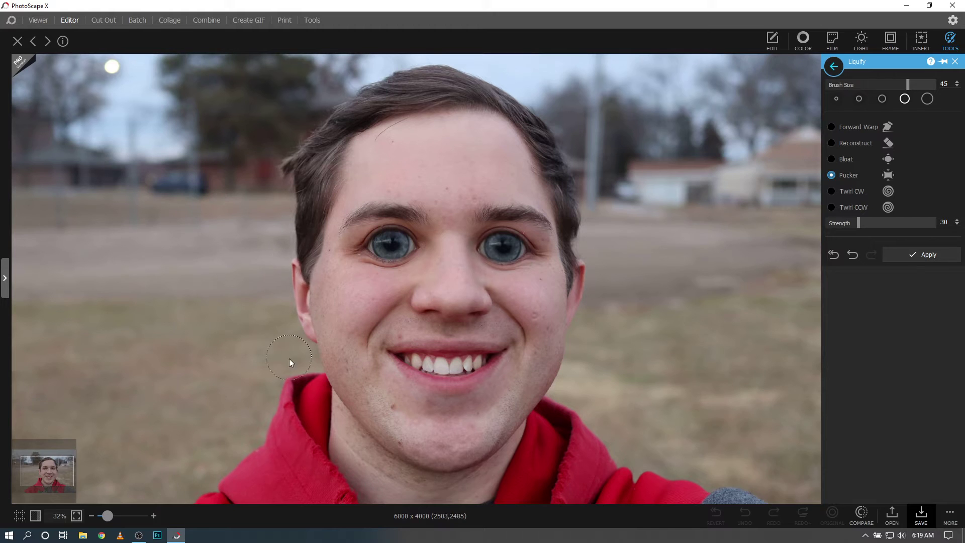
left_click(104, 516)
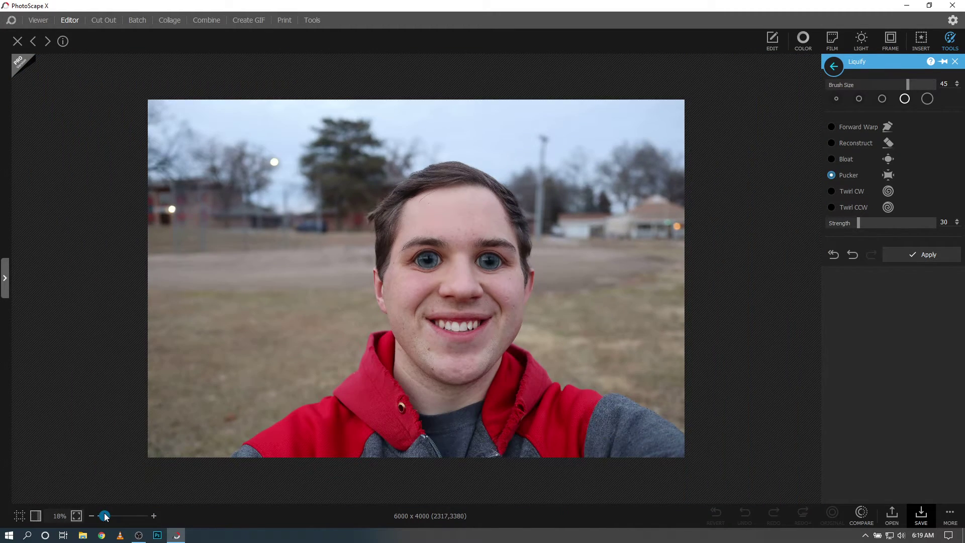
left_click_drag(105, 516, 107, 516)
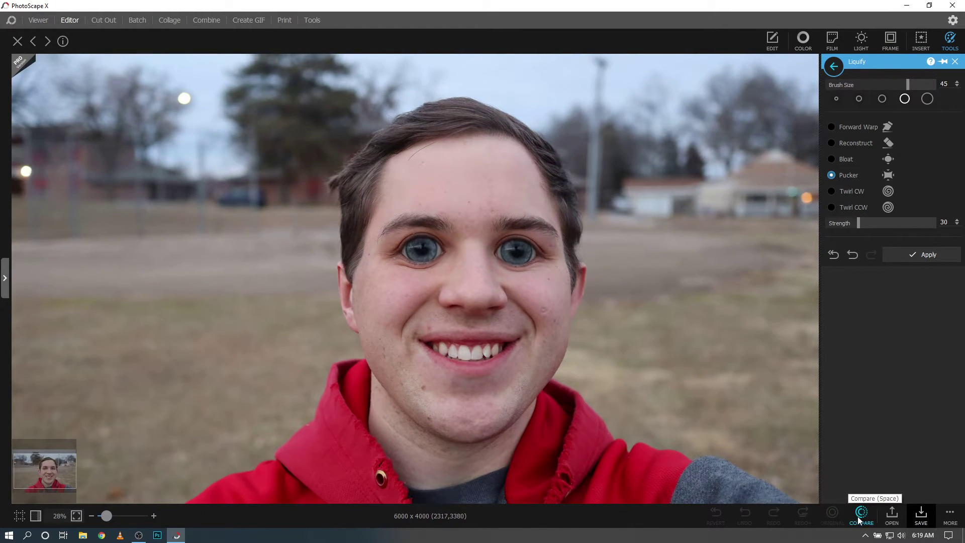
left_click(859, 518)
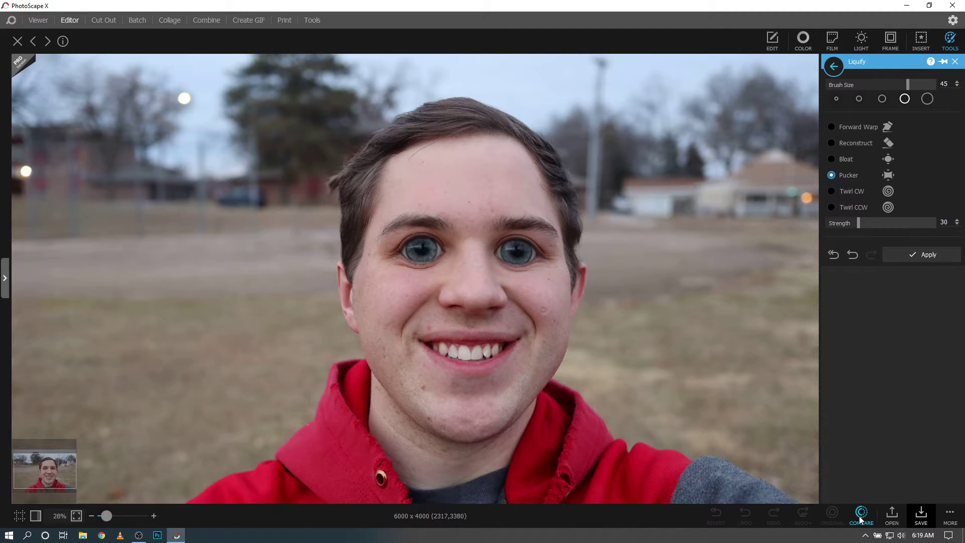
left_click(860, 518)
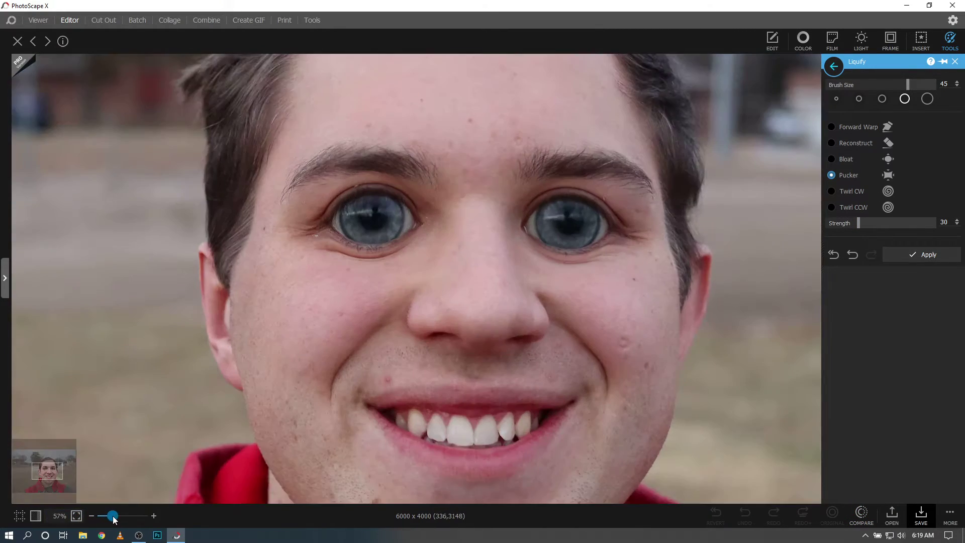
- Set Liquify back to Bloat and zoom out to view the whole selfie
left_click(113, 516)
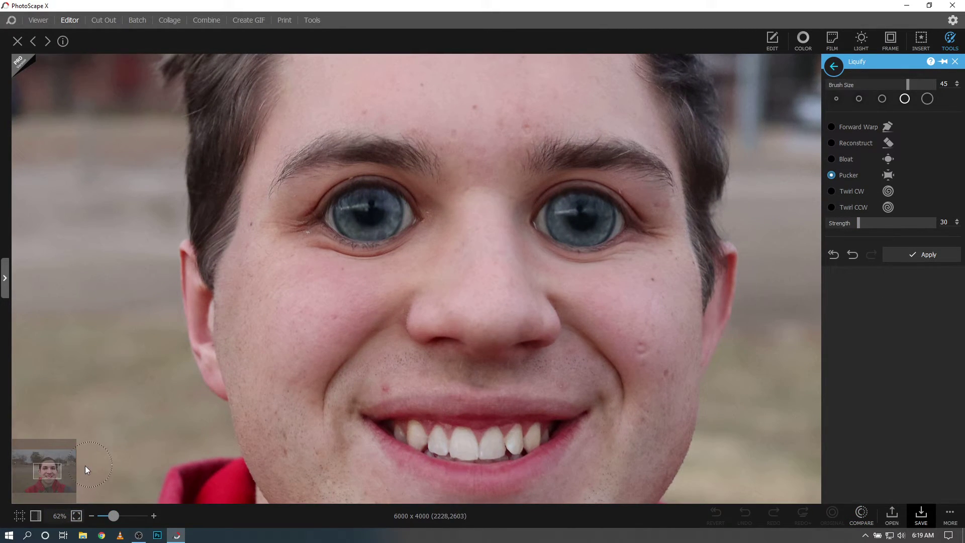
left_click(51, 478)
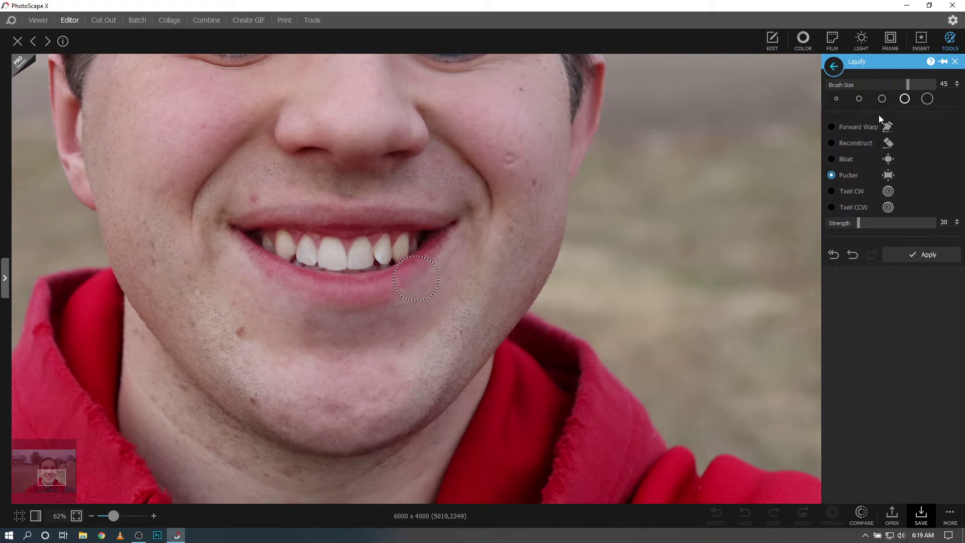
left_click(842, 160)
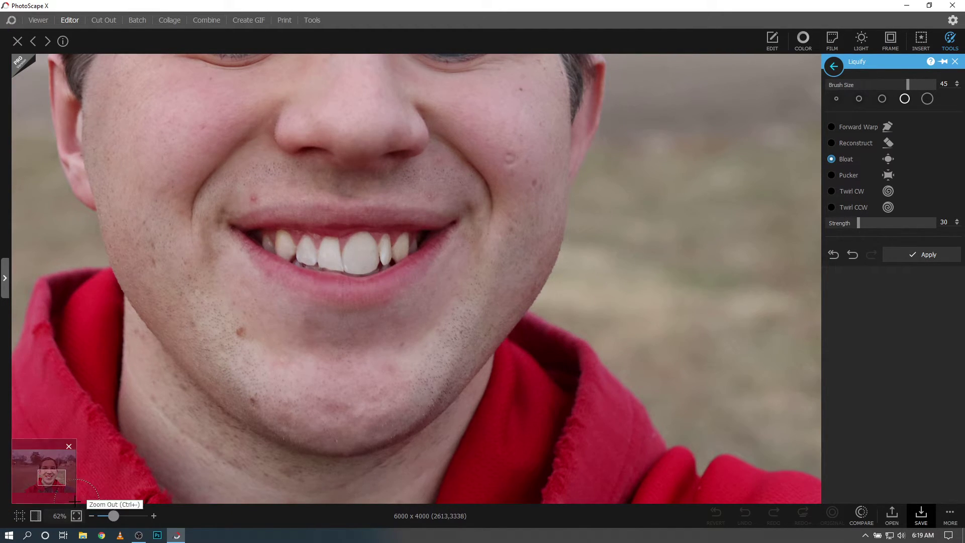
left_click_drag(108, 523, 103, 521)
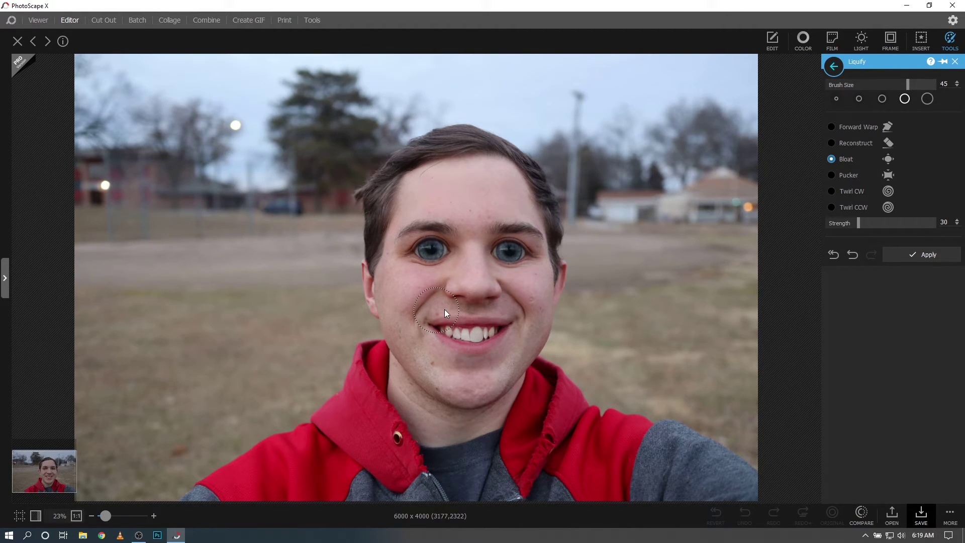
- With Twirl CW at brush size 60, swirl the hoodie where the red meets the grey at the right shoulder
left_click(831, 191)
left_click(106, 520)
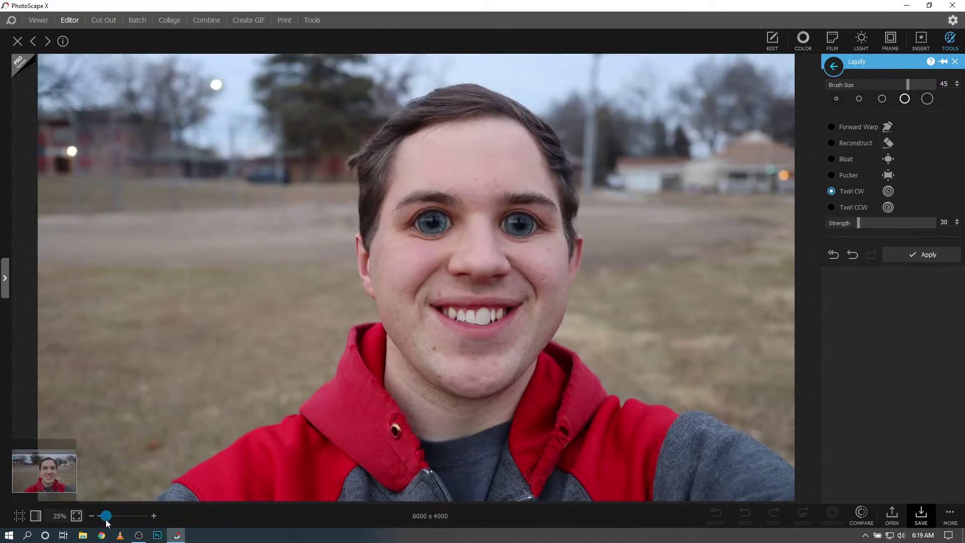
left_click_drag(106, 521, 118, 517)
left_click_drag(49, 474, 66, 485)
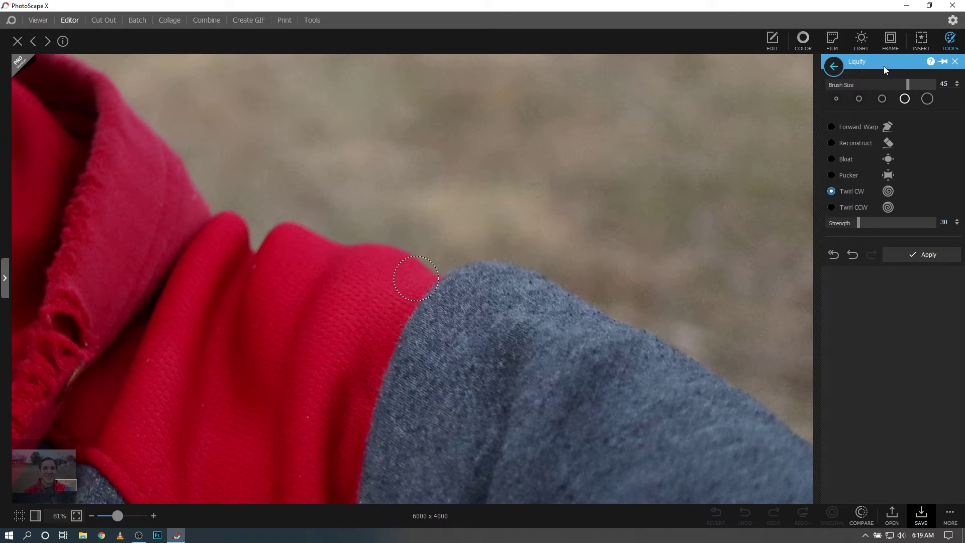
left_click(927, 98)
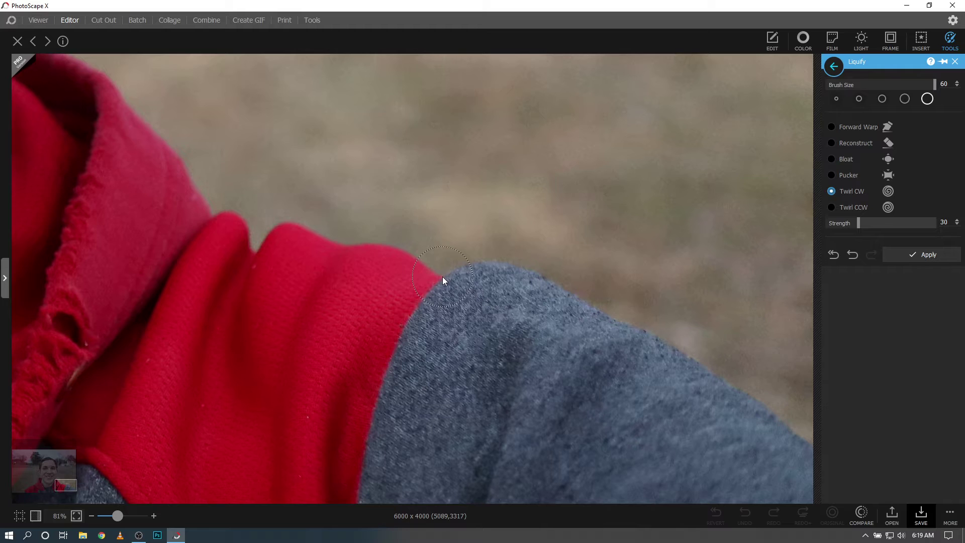
left_click_drag(442, 278, 442, 278)
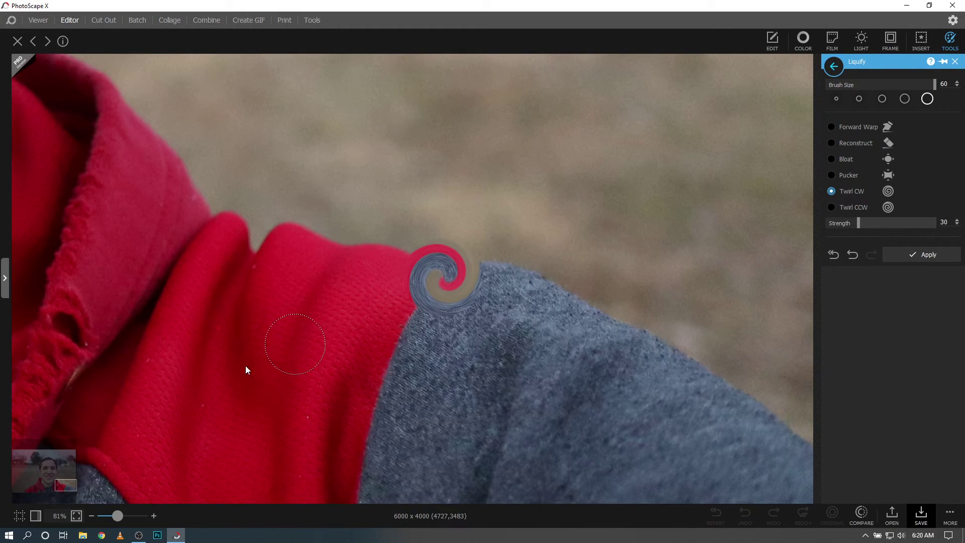
- Add a second clockwise swirl at the lower-left edge of the red hood
left_click_drag(117, 516, 131, 516)
left_click_drag(71, 484, 67, 484)
left_click_drag(131, 516, 104, 515)
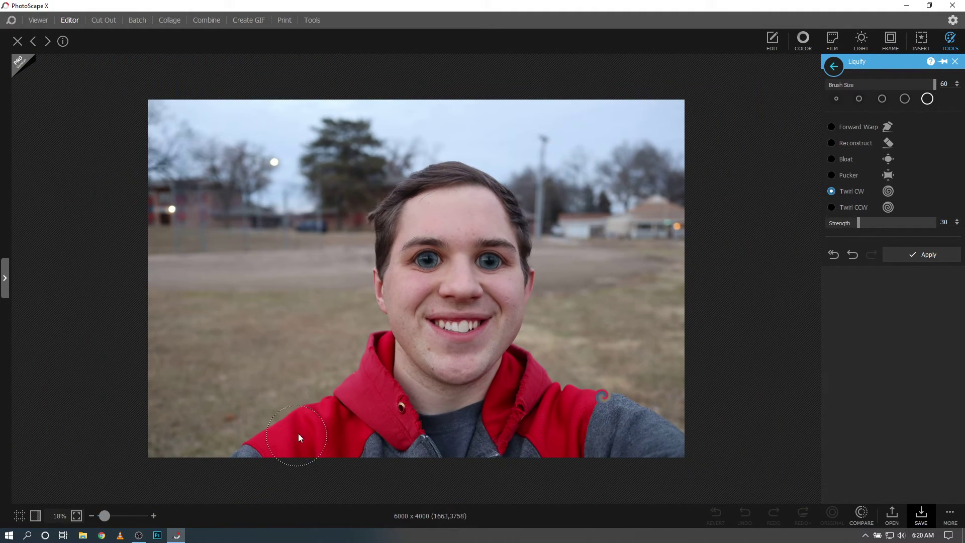
left_click_drag(298, 437, 301, 410)
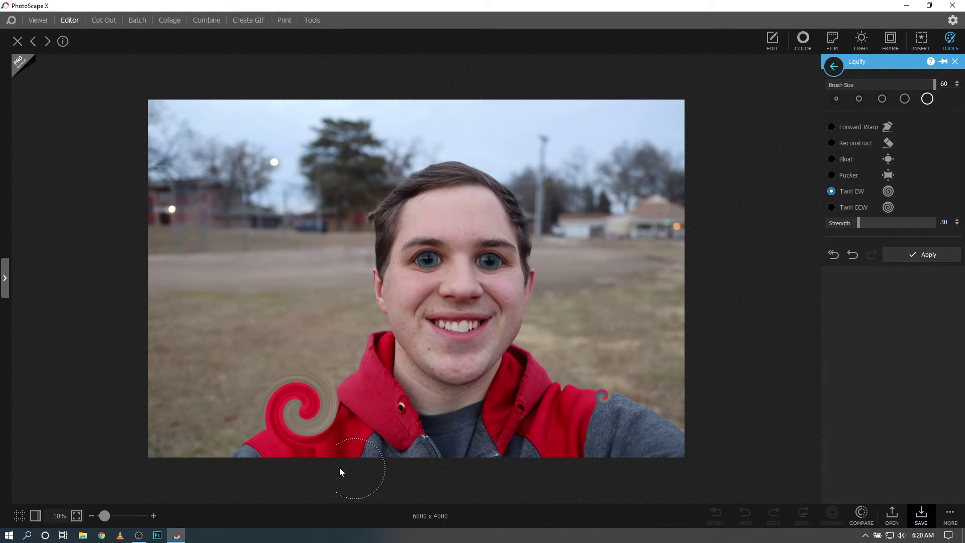
left_click(99, 518)
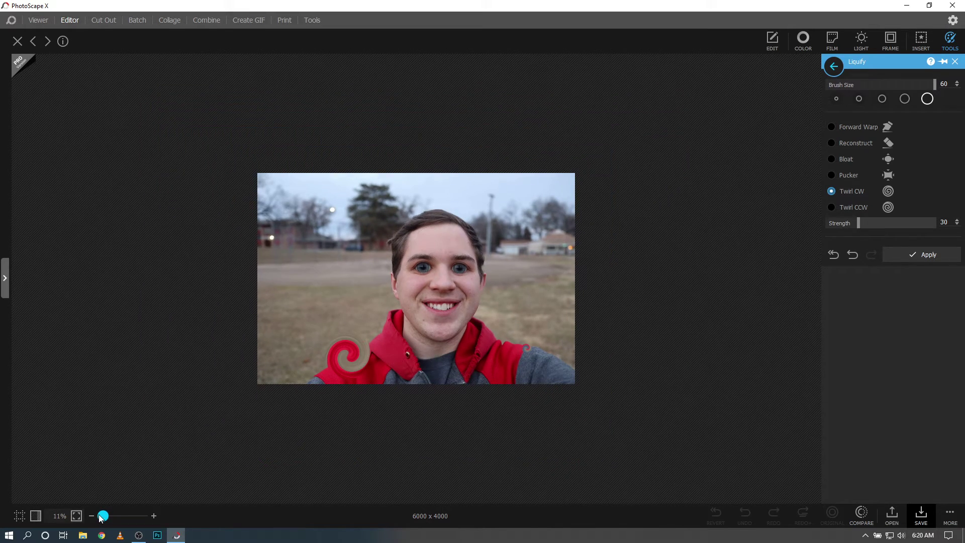
left_click_drag(100, 520, 108, 520)
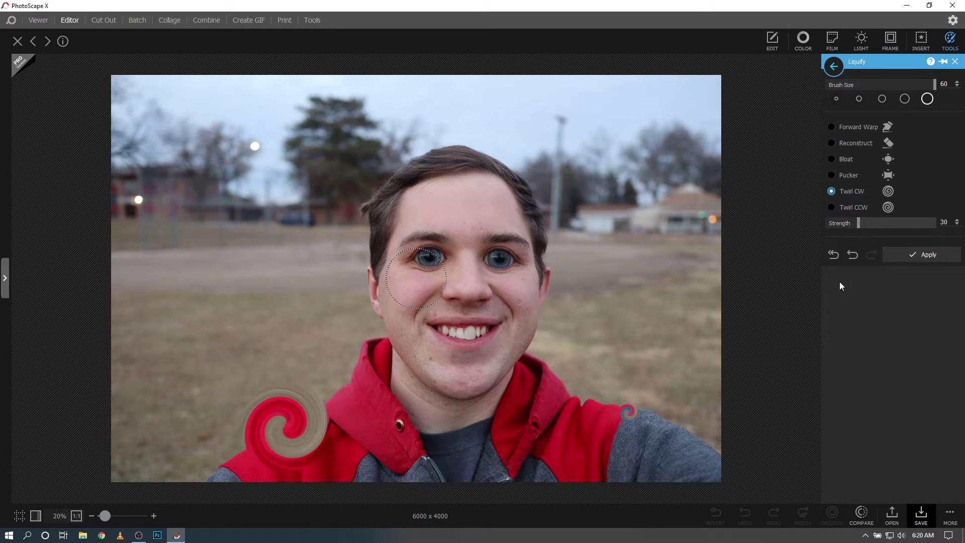
- With Forward Warp, reshape the right and left jaw edges where the face meets the hood
left_click(832, 126)
left_click_drag(109, 520, 114, 515)
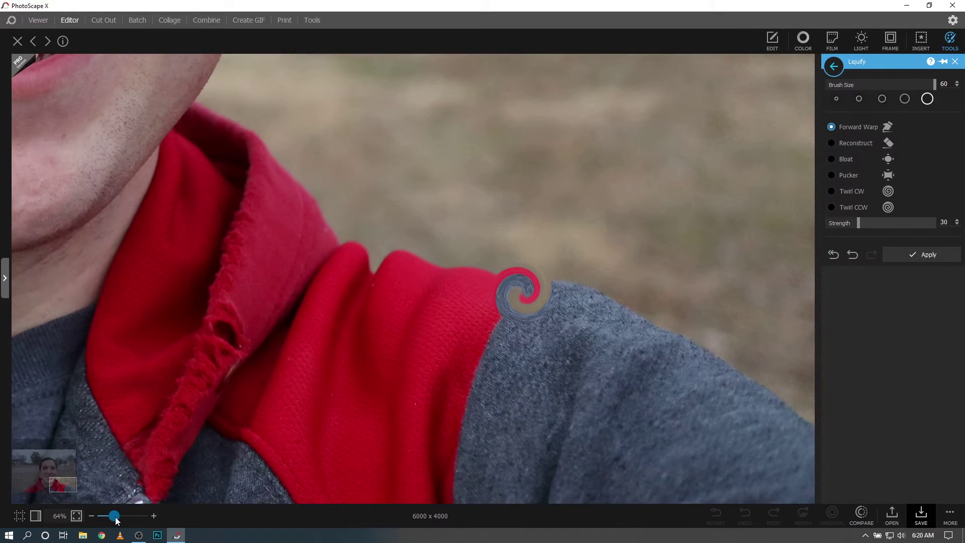
left_click_drag(62, 484, 50, 479)
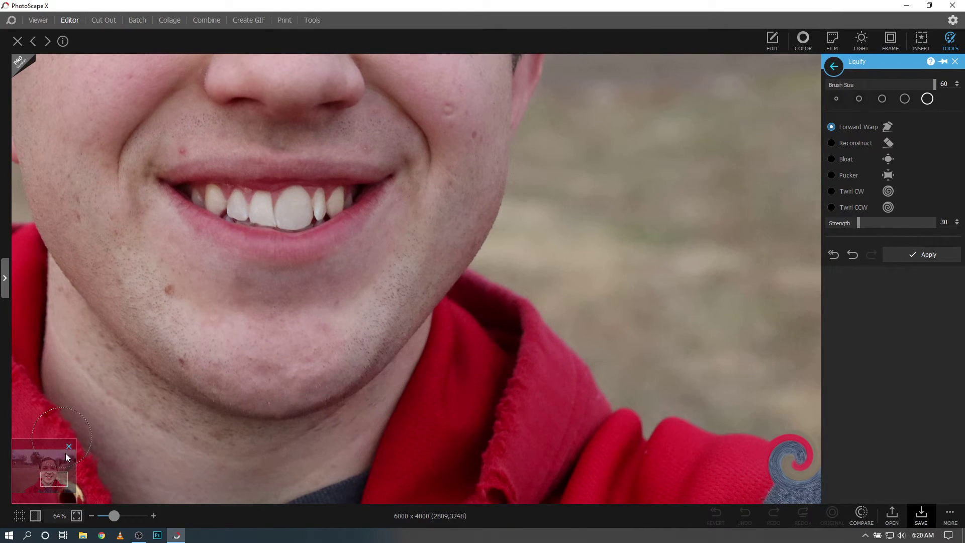
left_click_drag(109, 511, 110, 513)
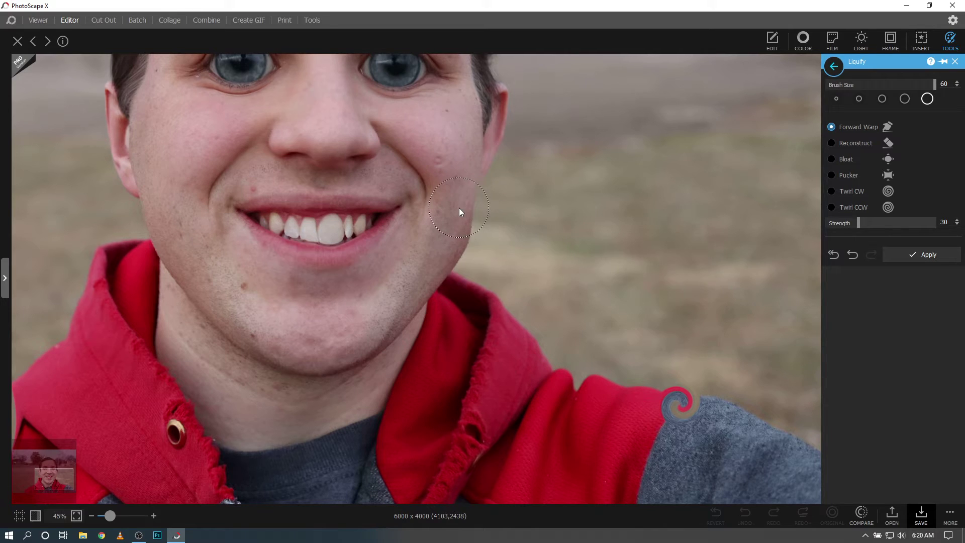
mouse_move(435, 278)
left_mouse_down()
mouse_move(406, 281)
mouse_move(415, 313)
left_mouse_up()
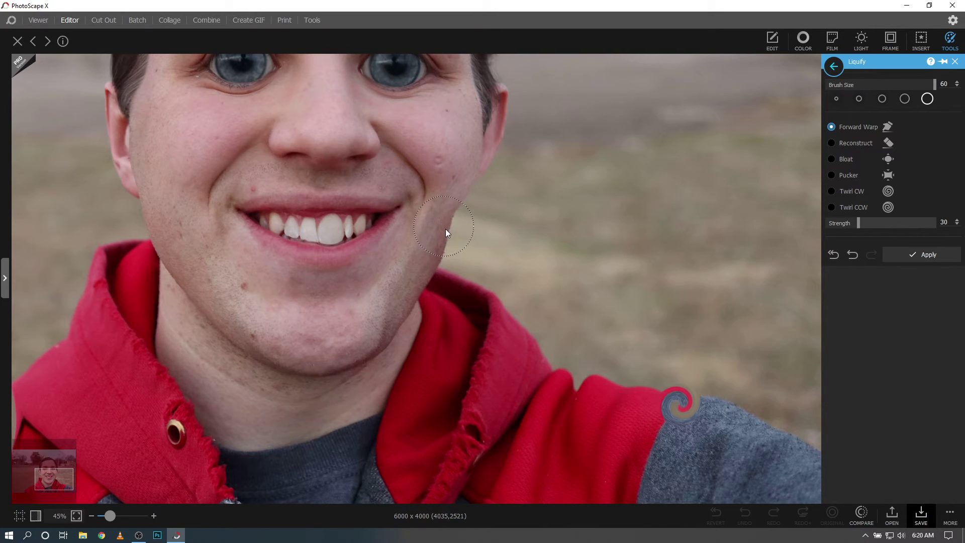
left_click_drag(429, 269, 450, 237)
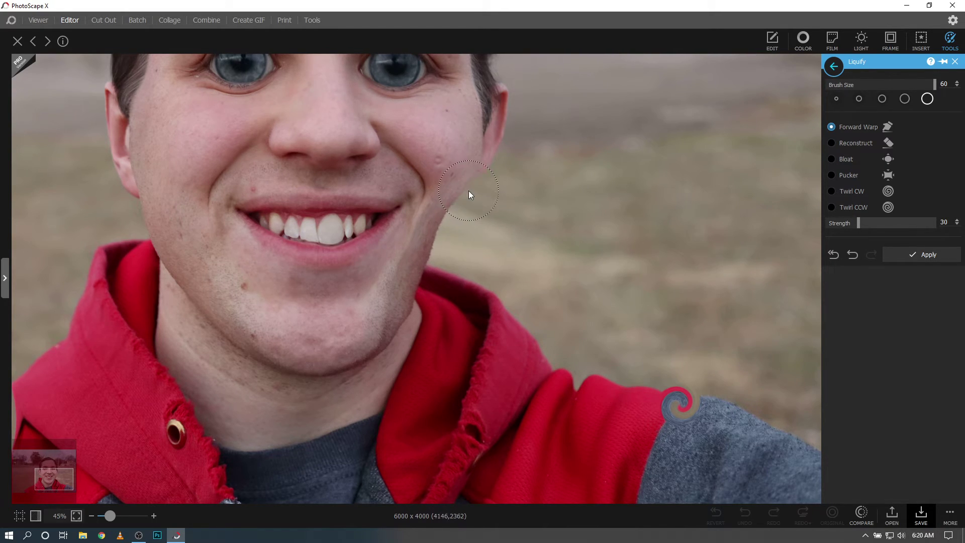
mouse_move(134, 222)
left_mouse_down()
mouse_move(159, 235)
mouse_move(154, 284)
mouse_move(169, 276)
mouse_move(183, 329)
left_mouse_up()
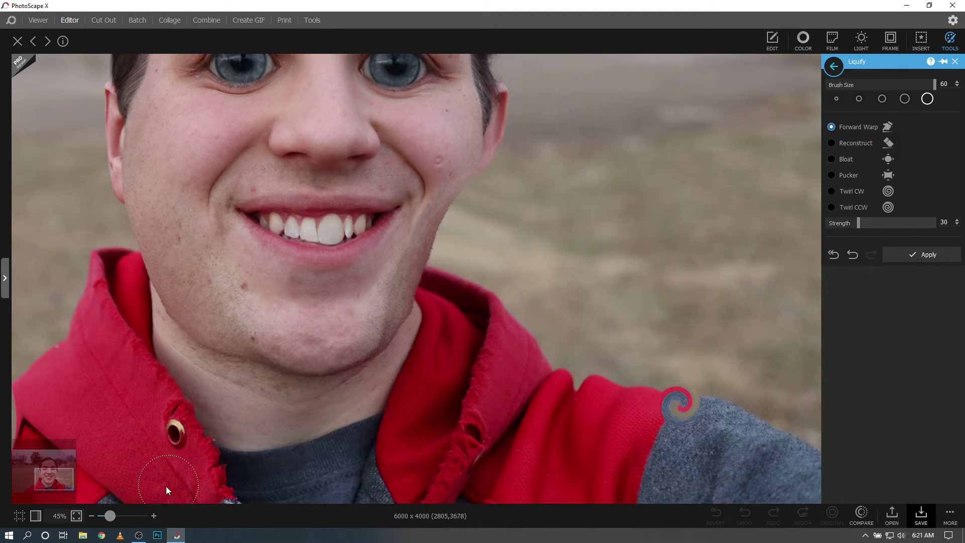
left_click_drag(110, 516, 106, 516)
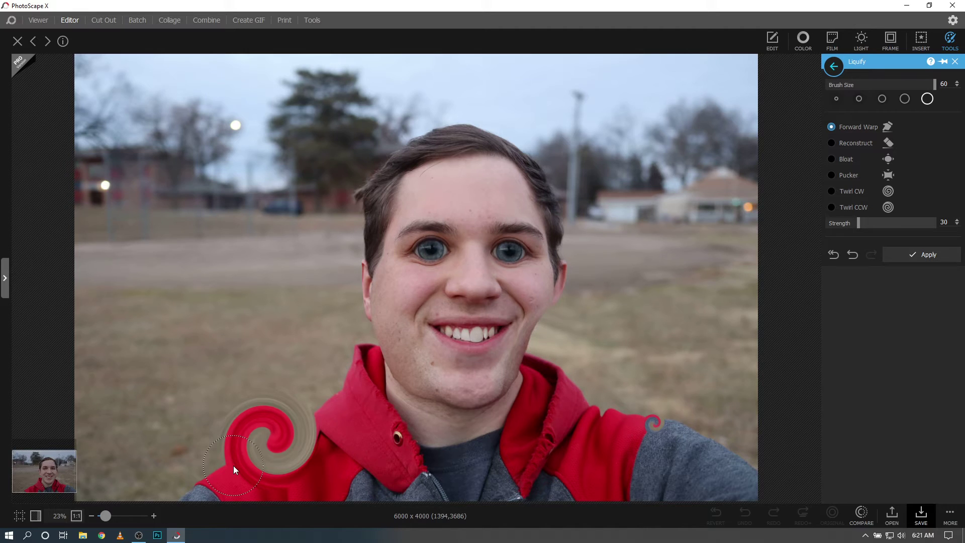
- Push the right and left jaw edges outward and apply the Liquify changes
left_click_drag(535, 332, 535, 328)
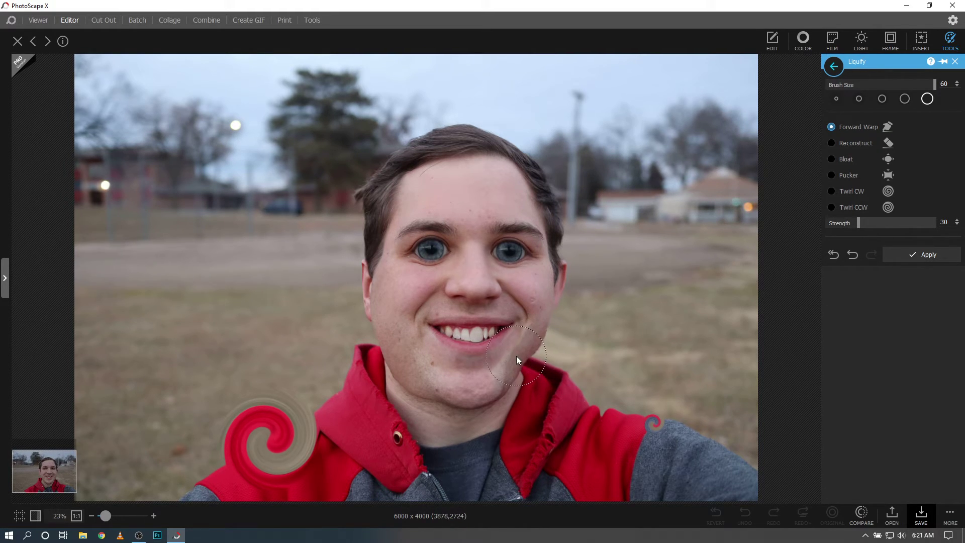
mouse_move(517, 363)
left_mouse_down()
mouse_move(534, 341)
mouse_move(553, 358)
mouse_move(558, 317)
left_mouse_up()
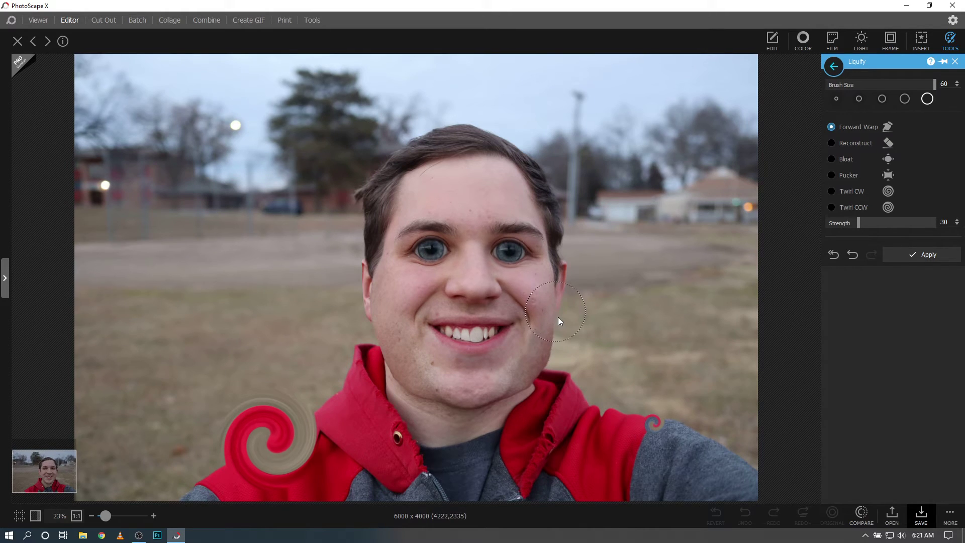
mouse_move(387, 338)
left_mouse_down()
mouse_move(384, 358)
mouse_move(402, 389)
mouse_move(420, 388)
mouse_move(451, 415)
mouse_move(539, 383)
left_mouse_up()
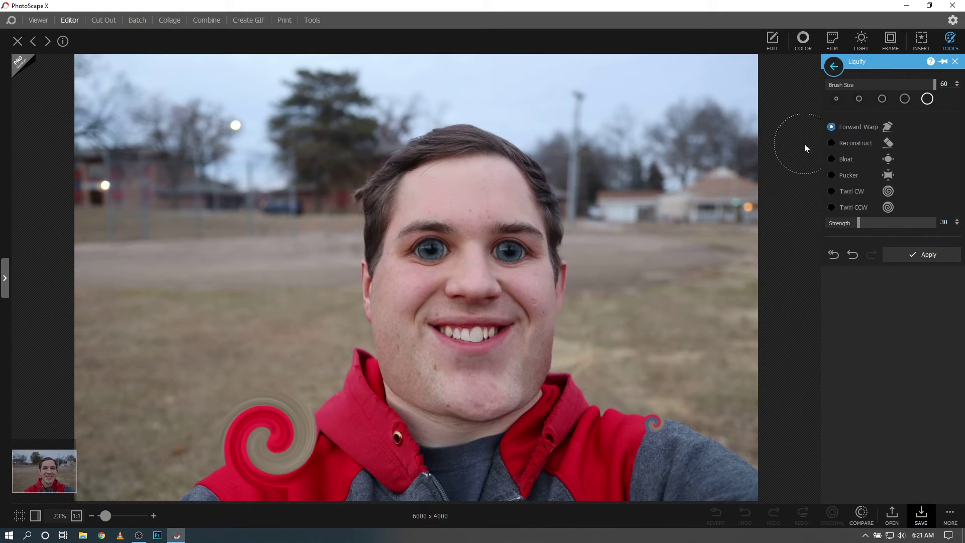
left_click(955, 61)
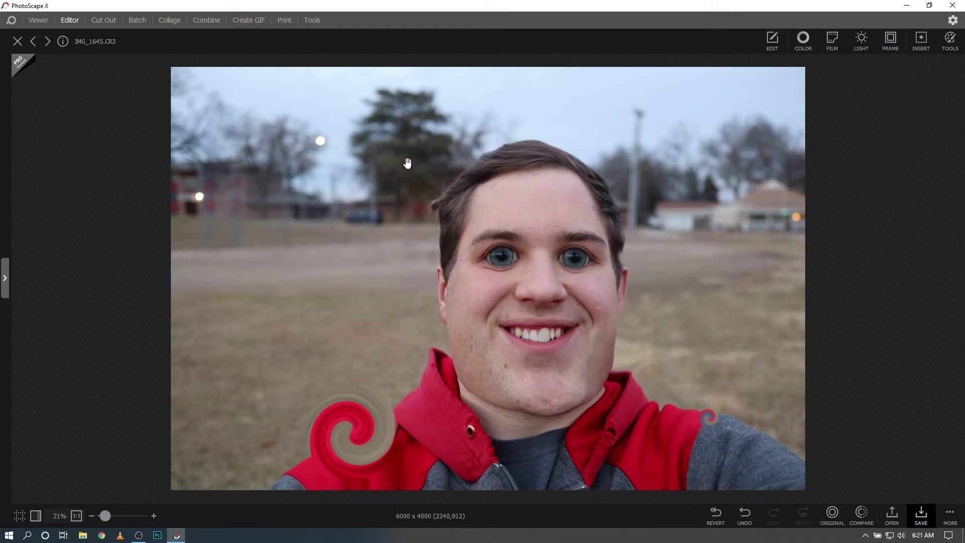
- Close the edited selfie without saving and browse to the 4th July favorite folder
left_click(19, 44)
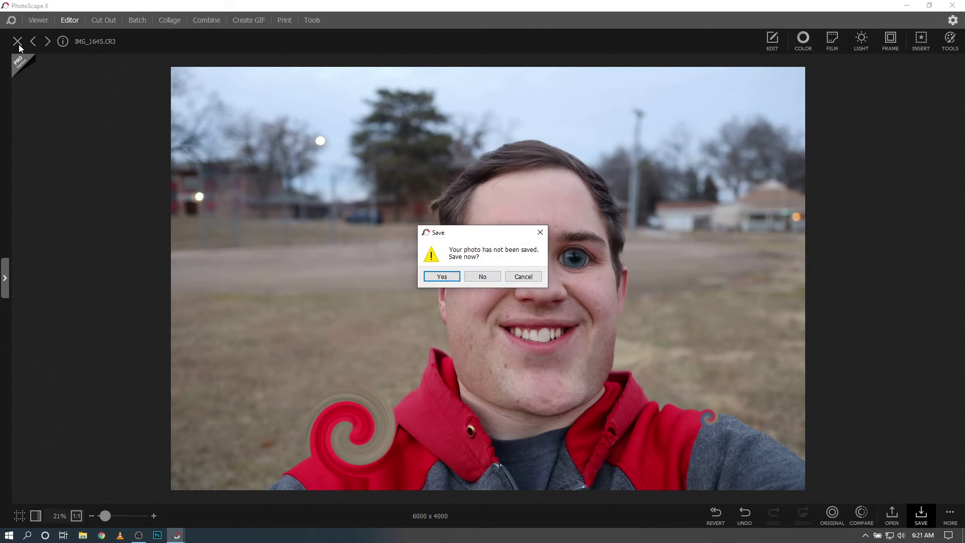
left_click(482, 276)
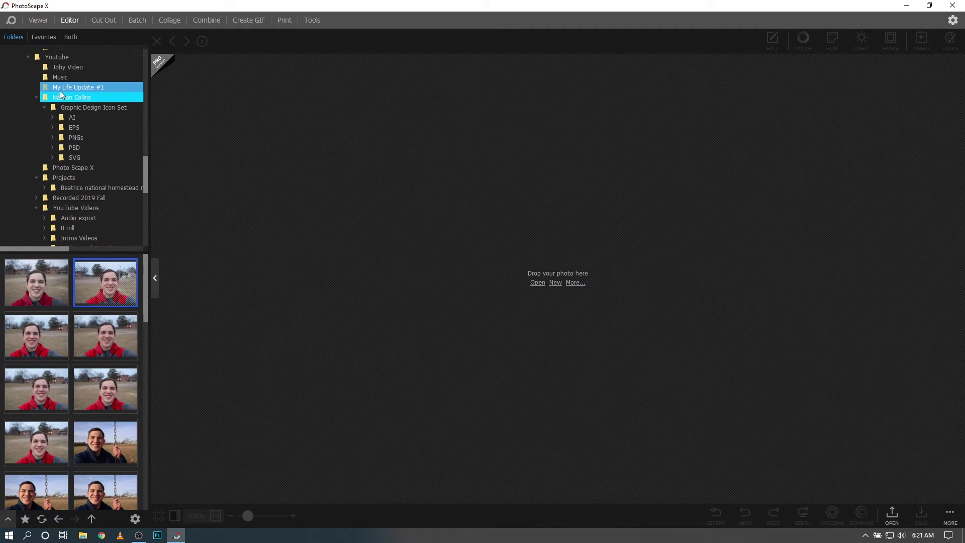
left_click(52, 37)
left_click(37, 80)
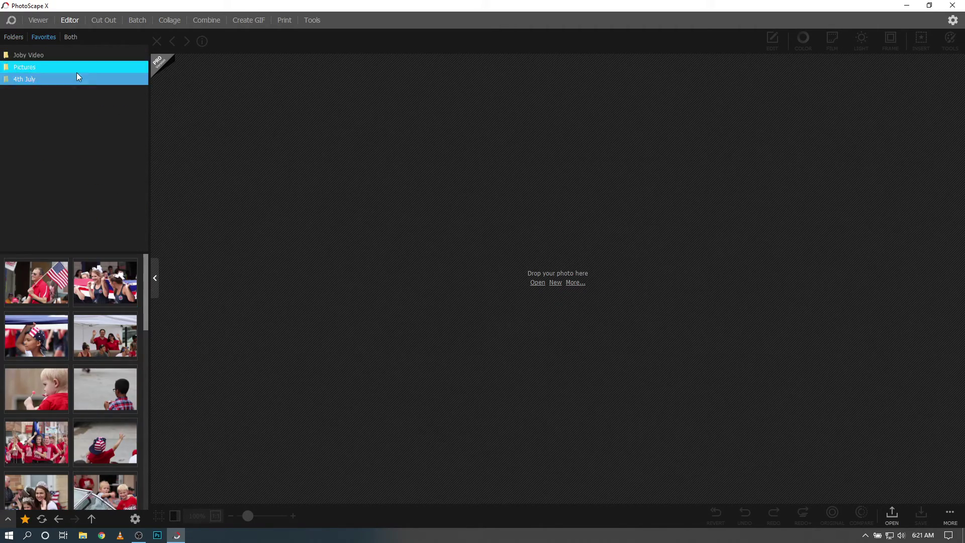
- Open photo 25, IMG_6179.JPG of the man holding a camera, in the Editor
left_click(36, 67)
left_click(26, 80)
left_click(32, 19)
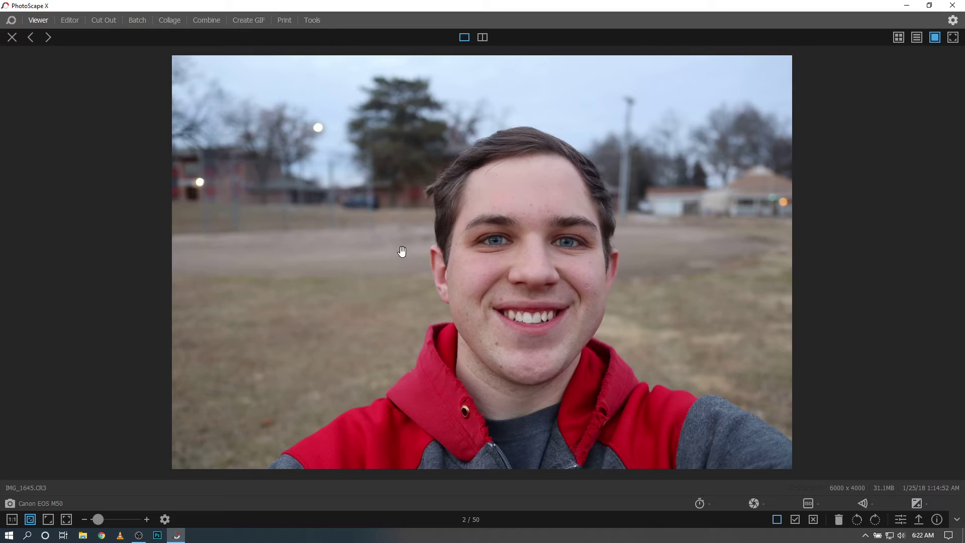
key("Escape")
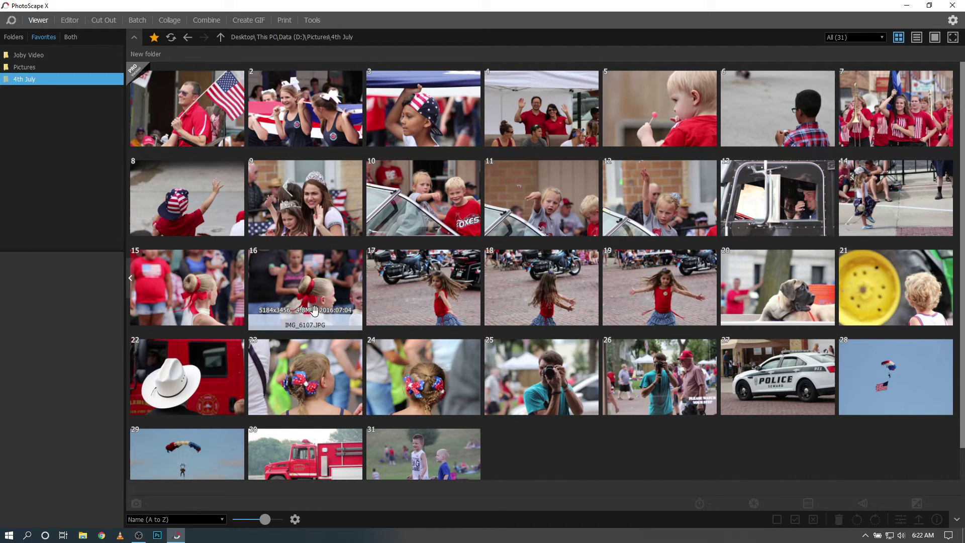
double_click(541, 375)
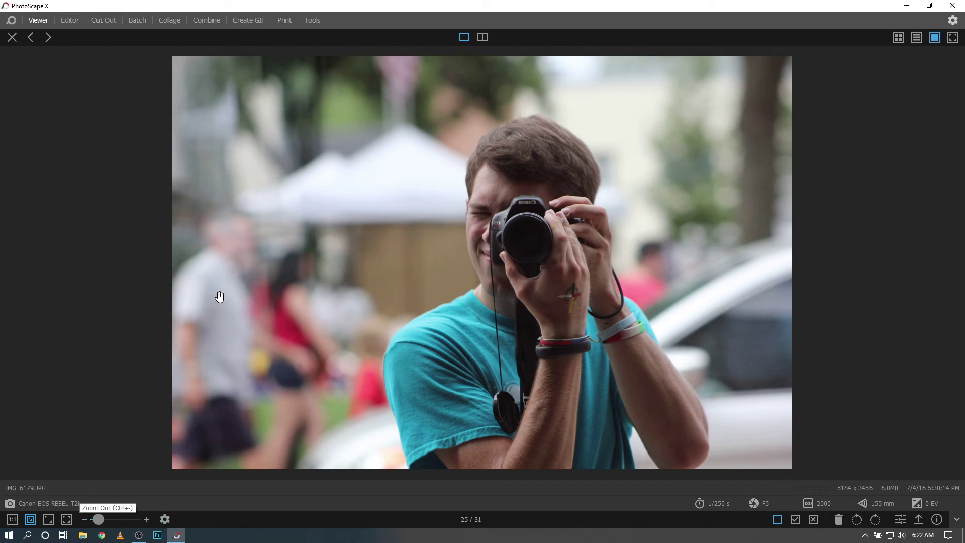
left_click(900, 519)
- Open Liquify in Bloat mode and bloat the camera area with two clicks
left_click(952, 50)
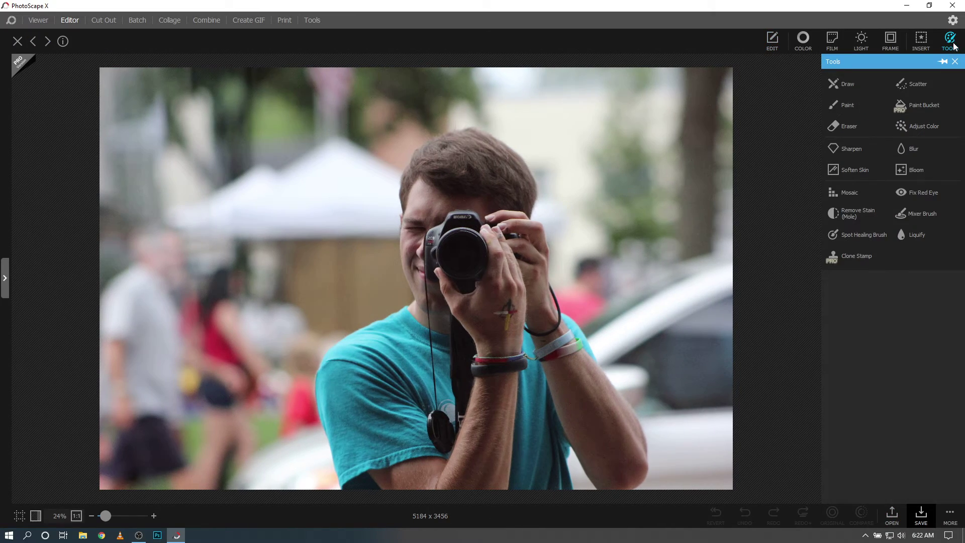
left_click(919, 232)
left_click(867, 163)
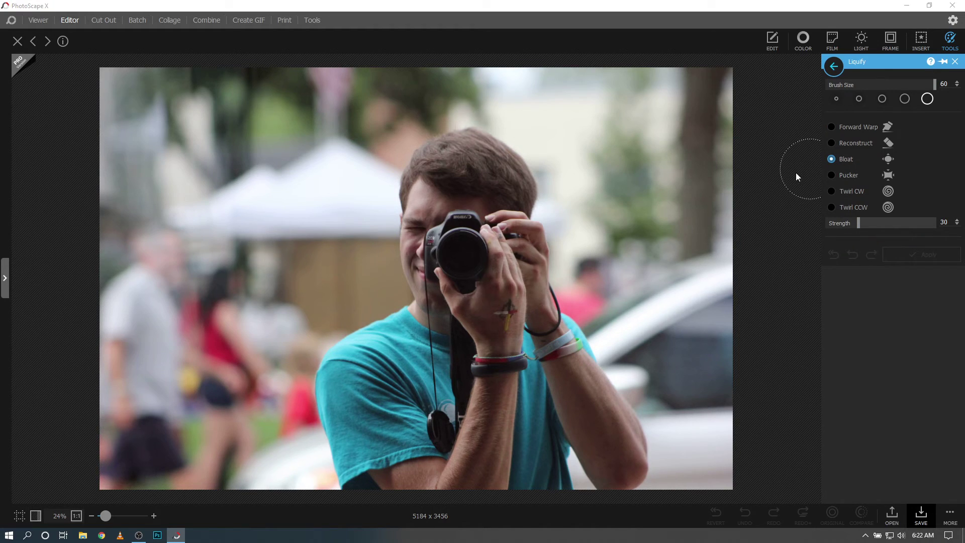
left_click_drag(106, 518, 102, 517)
left_click(432, 230)
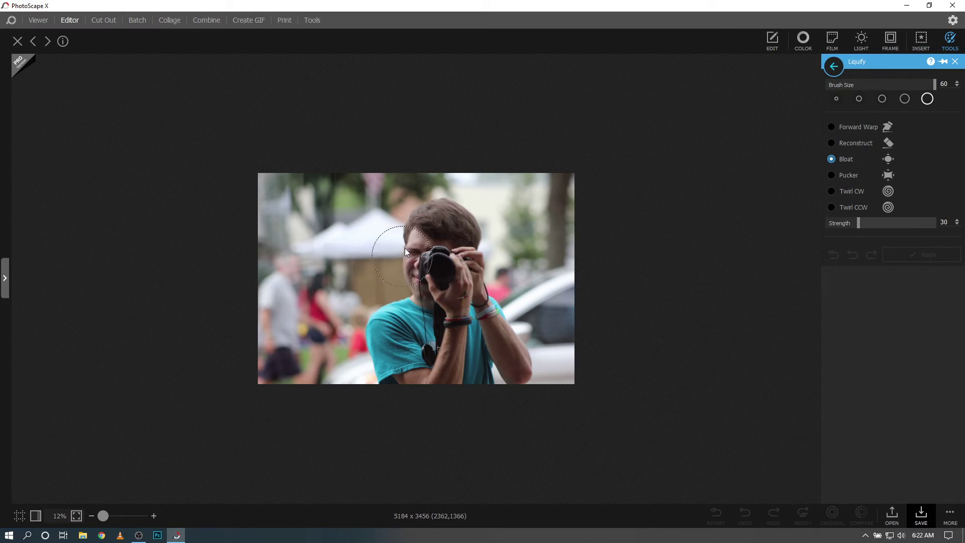
left_click(454, 222)
- Zoom in and toggle Compare to check the bloated camera against the original
left_click(105, 520)
left_click_drag(107, 523, 106, 521)
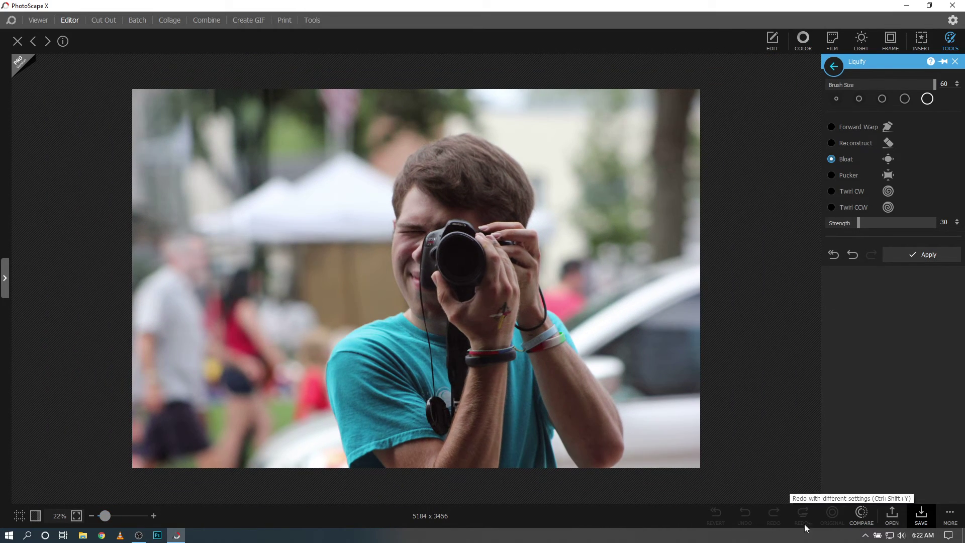
left_click(862, 514)
left_click(863, 513)
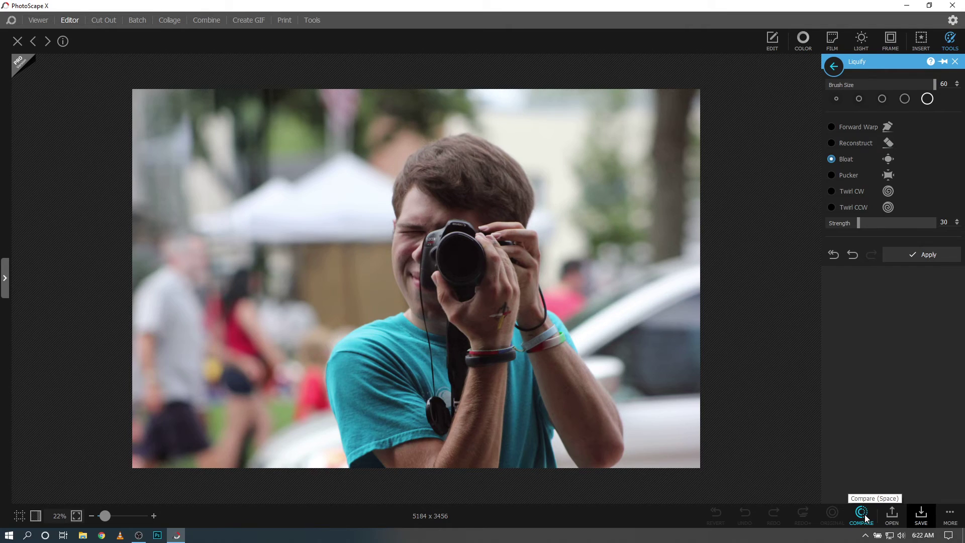
left_click(865, 514)
- Close the camera shot without saving and open P1490548 v2.JPG, photo 29 in Pictures, in the Viewer
left_click(19, 44)
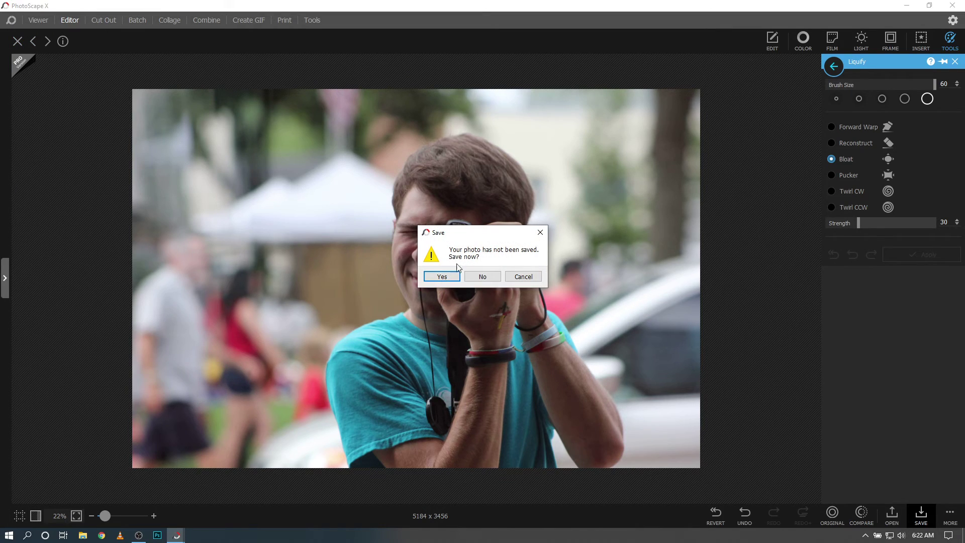
left_click(470, 277)
left_click(37, 67)
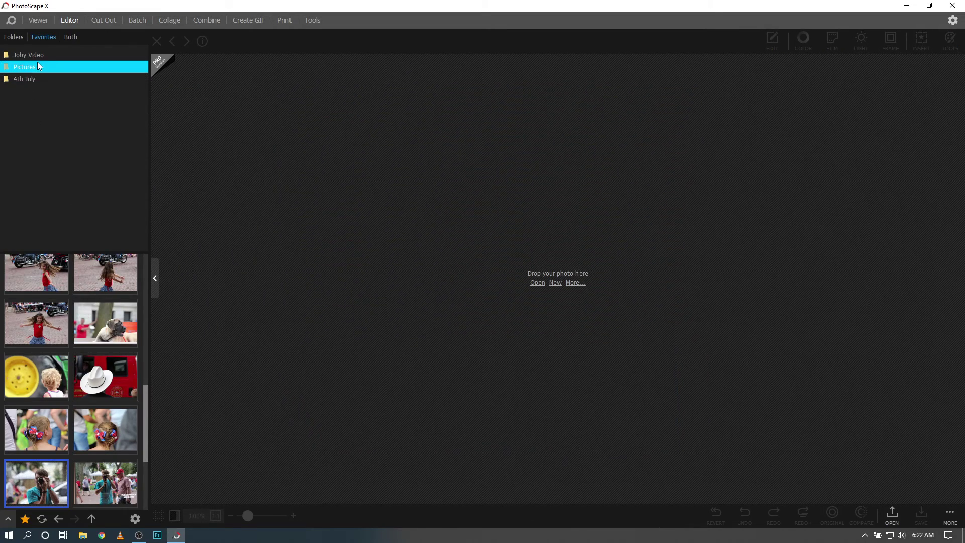
left_click(38, 19)
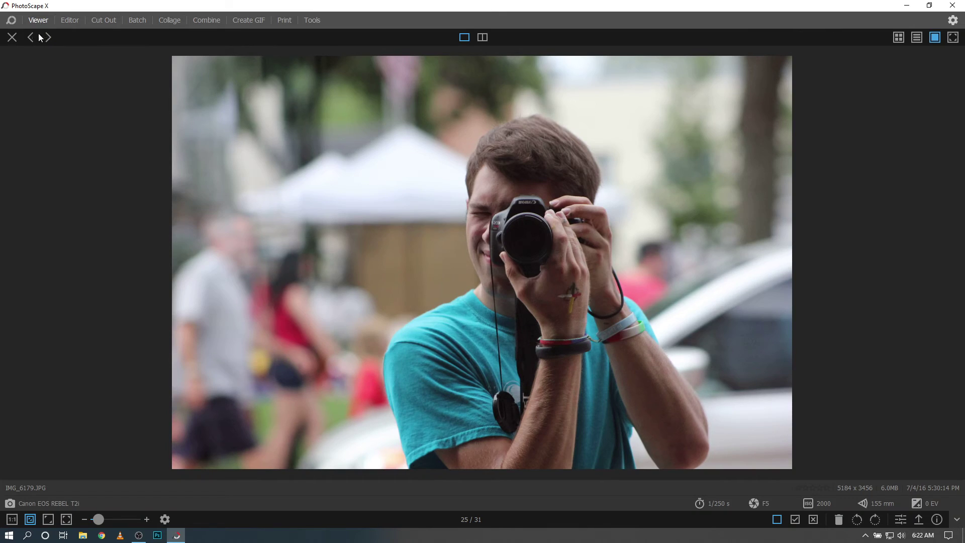
left_click(11, 37)
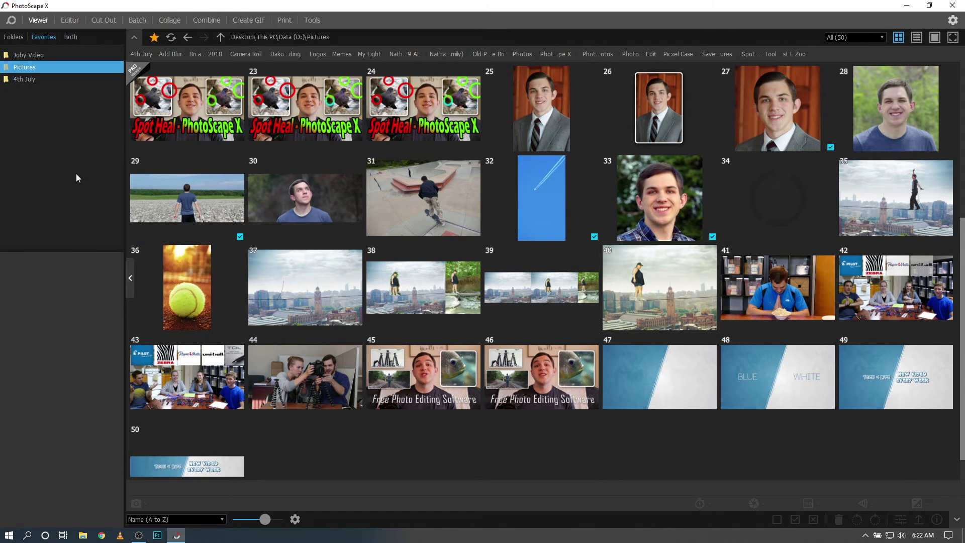
left_click(32, 53)
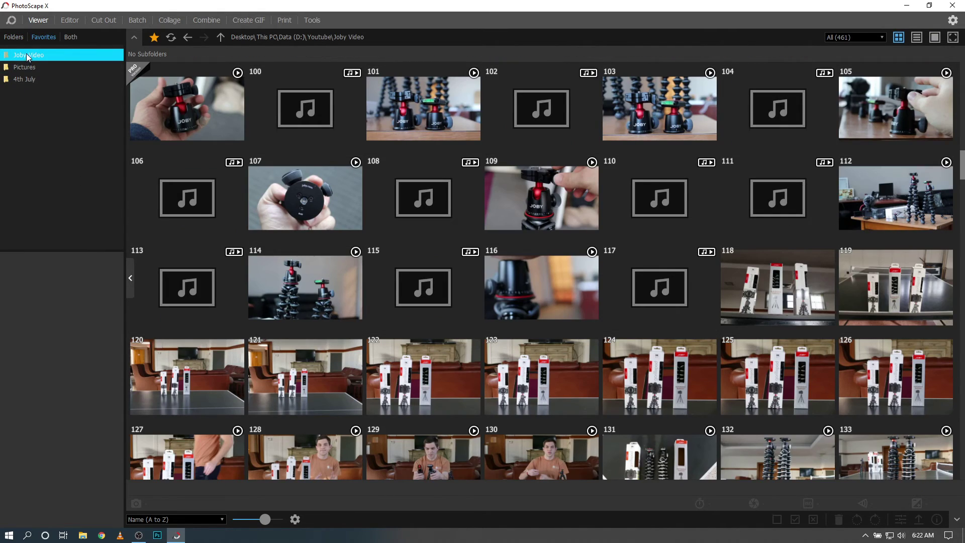
left_click(26, 68)
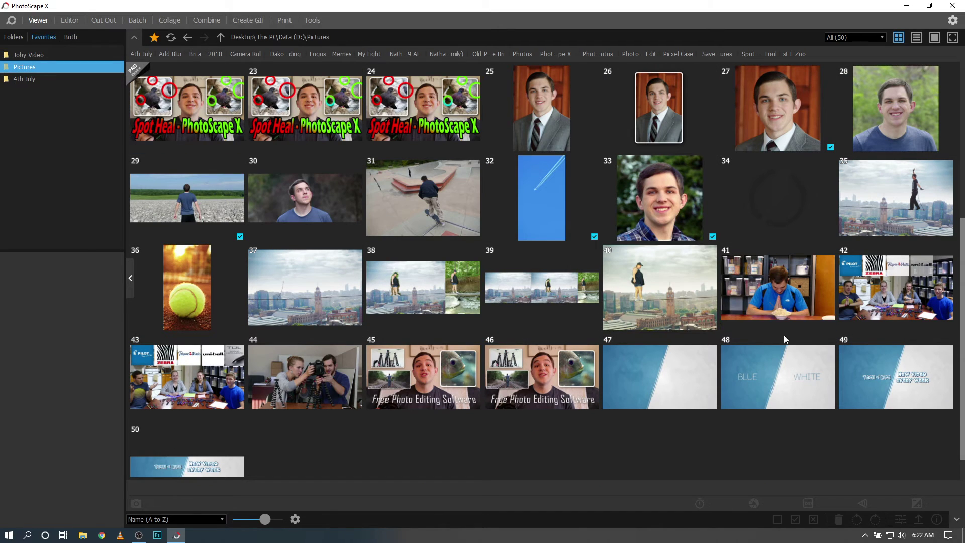
double_click(197, 207)
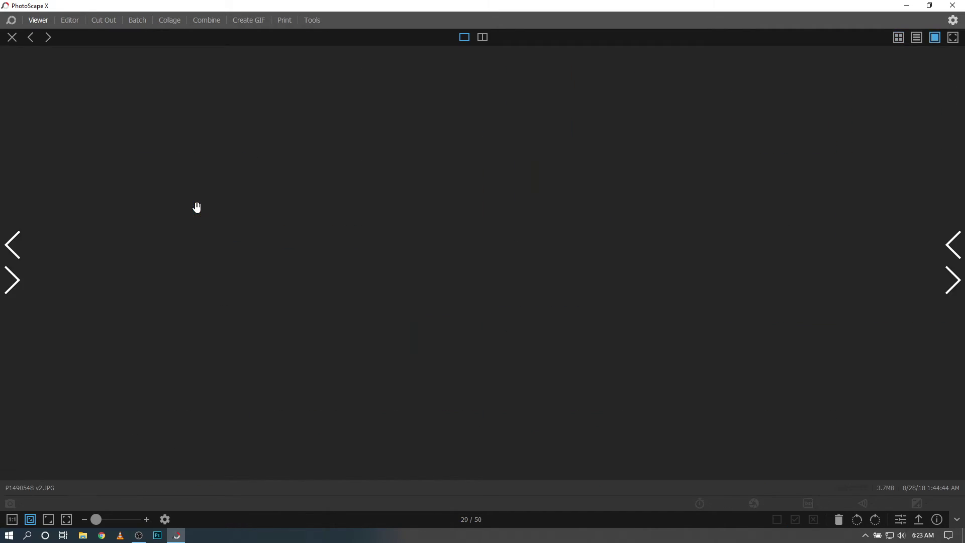
- Open the rocky-field photo in the Liquify editor and twirl the right treeline clockwise
left_click(900, 520)
left_click(944, 44)
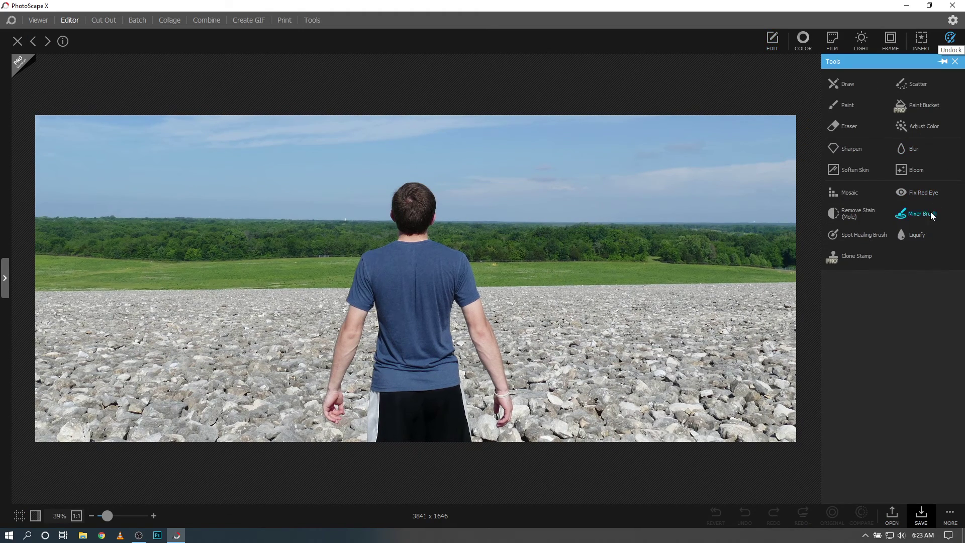
left_click(926, 215)
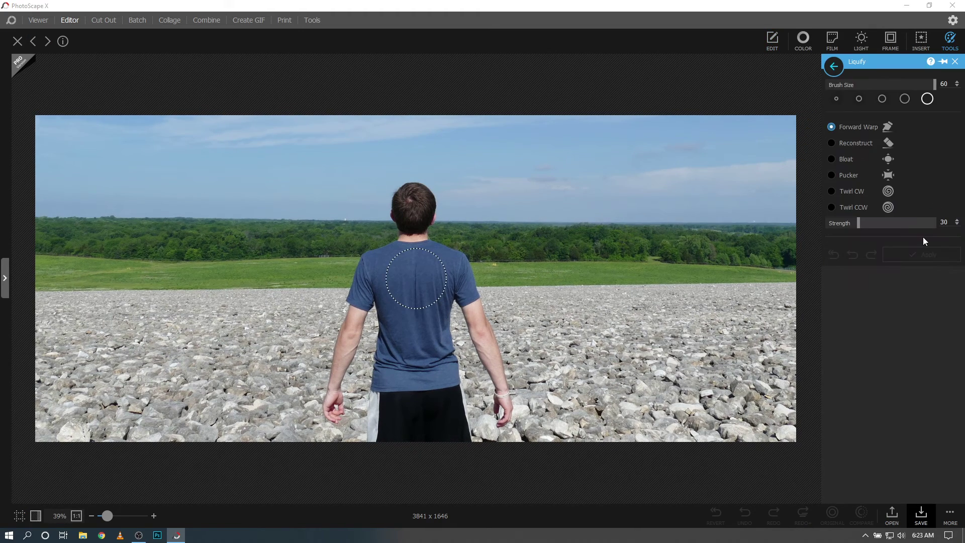
left_click(830, 191)
left_click_drag(643, 222, 645, 221)
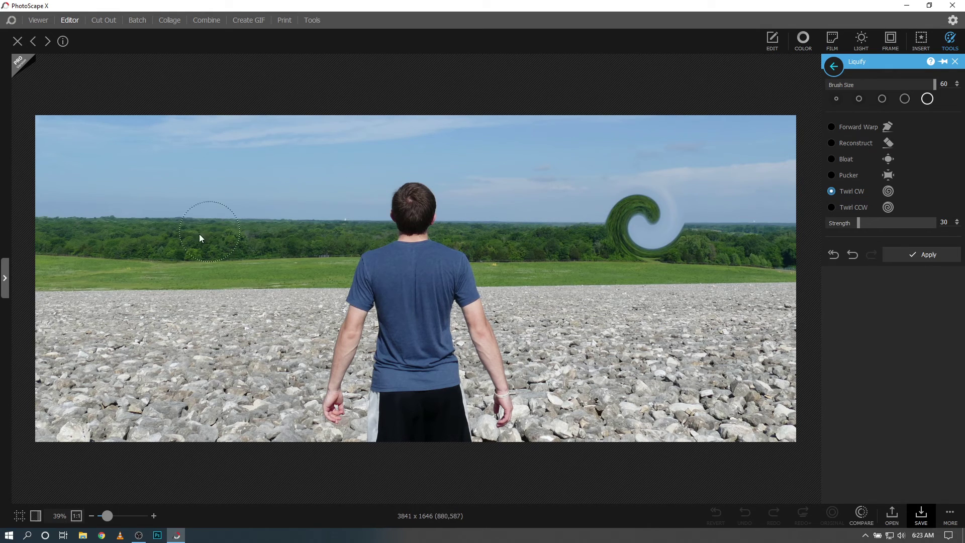
- Twirl the left treeline counter-clockwise and zoom out to see the whole photo
left_click(831, 207)
left_click_drag(215, 219, 217, 220)
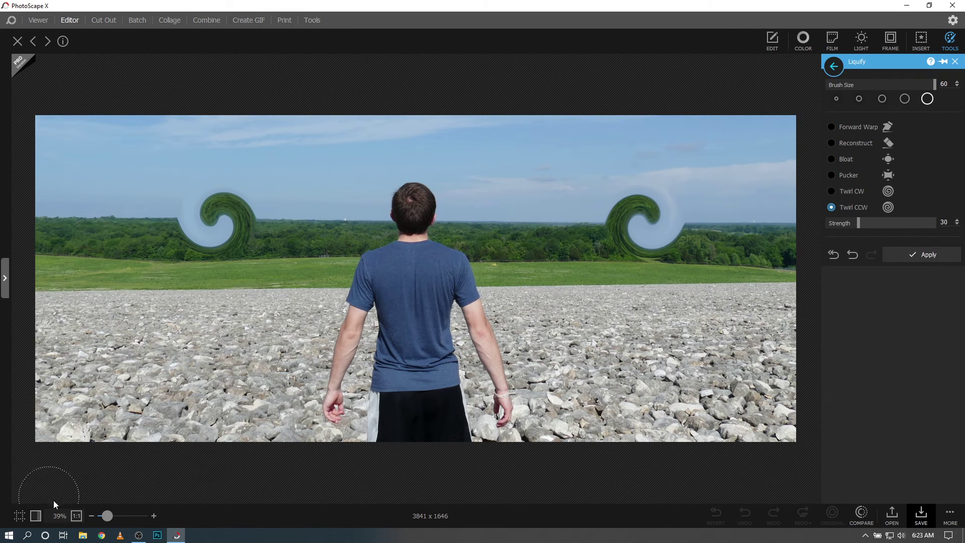
left_click_drag(111, 513, 109, 517)
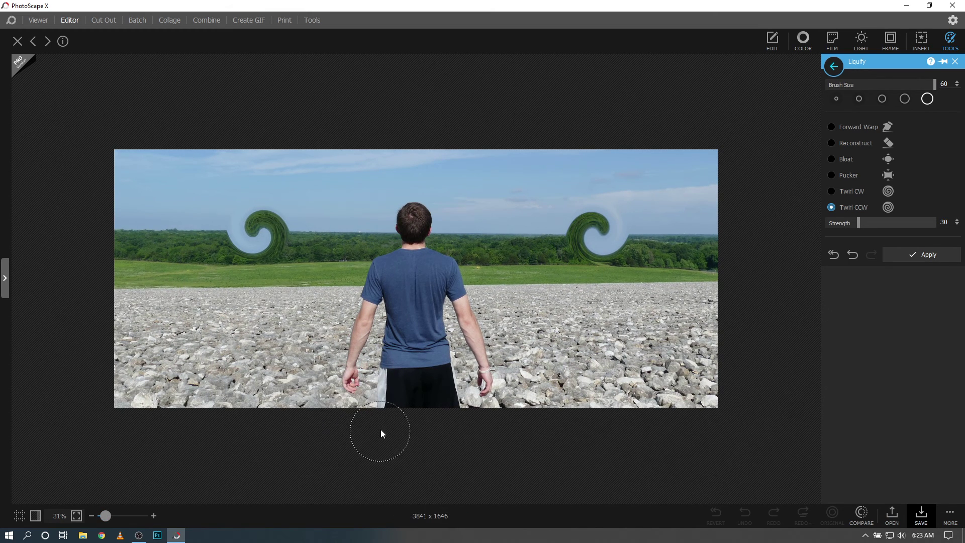
left_click(416, 278)
- Use the Reconstruct brush over the right and left swirls to restore the sky and treeline
left_click(832, 143)
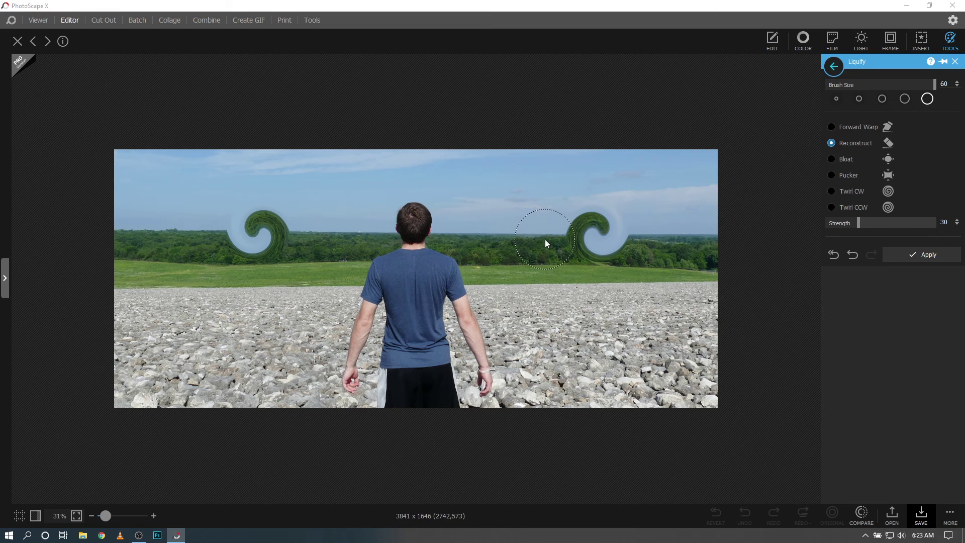
mouse_move(547, 240)
left_mouse_down()
mouse_move(624, 199)
mouse_move(546, 262)
mouse_move(654, 205)
mouse_move(537, 276)
mouse_move(657, 229)
mouse_move(617, 215)
left_mouse_up()
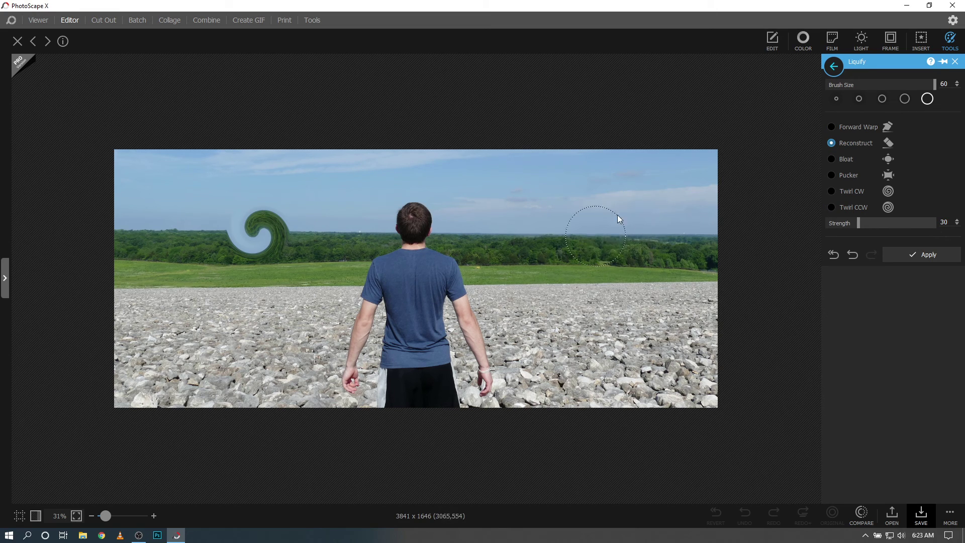
mouse_move(267, 229)
left_mouse_down()
mouse_move(248, 215)
mouse_move(245, 240)
left_mouse_up()
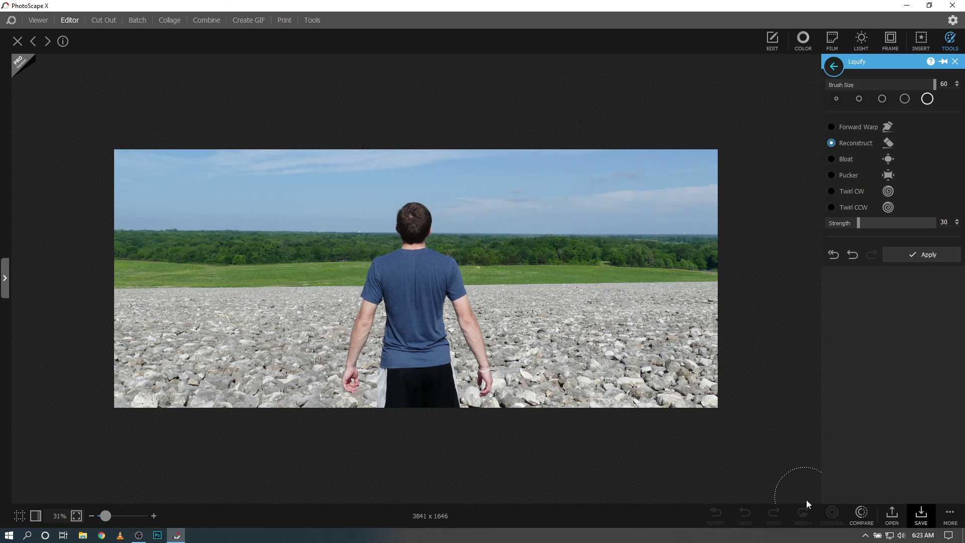
left_click(865, 536)
right_click(896, 498)
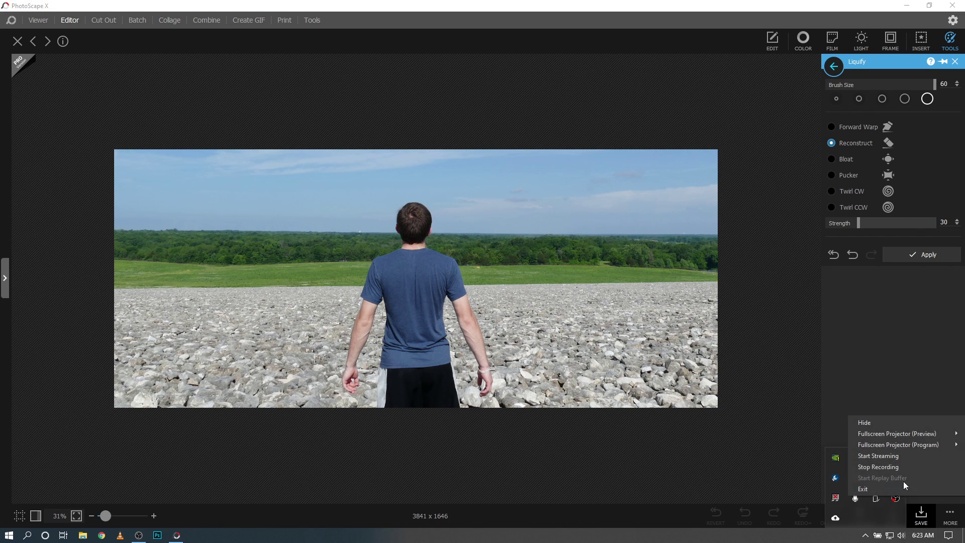